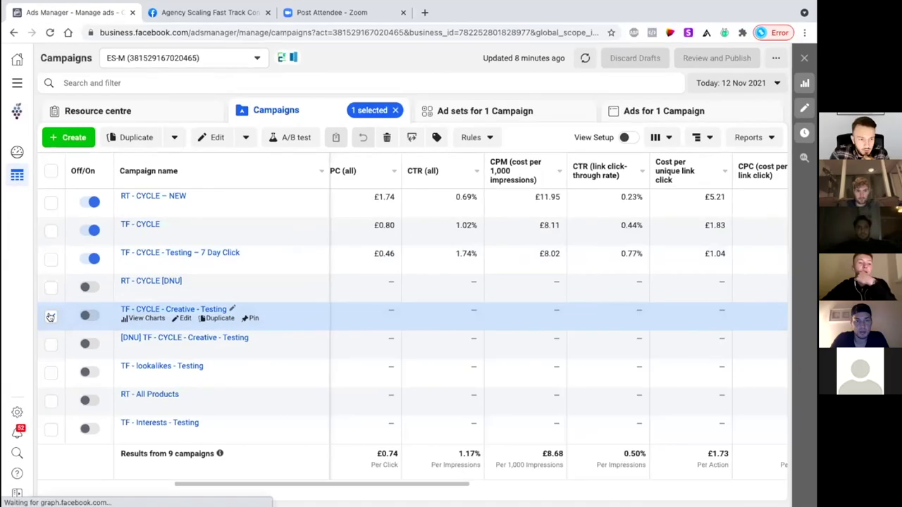
- Deselect the TF - CYCLE - Creative - Testing campaign and select the TF - CYCLE campaign instead
left_click(50, 317)
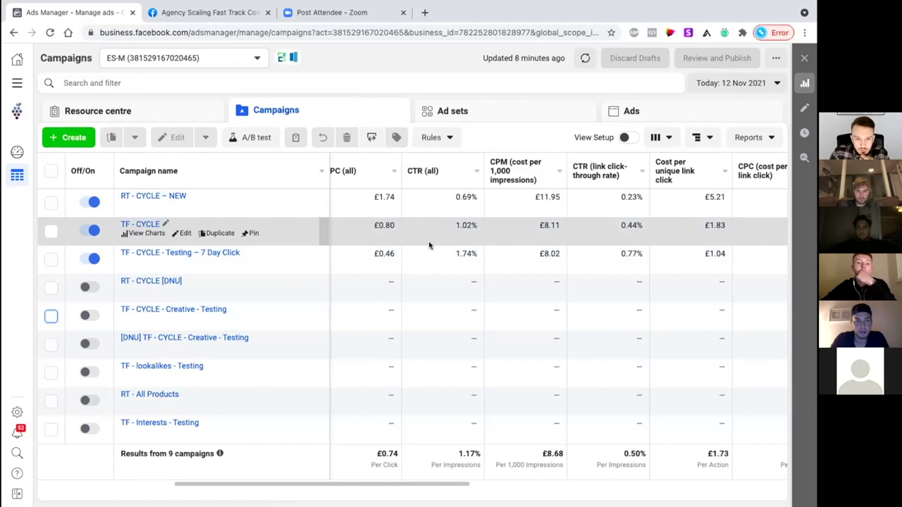
scroll(428, 245, "right", 4)
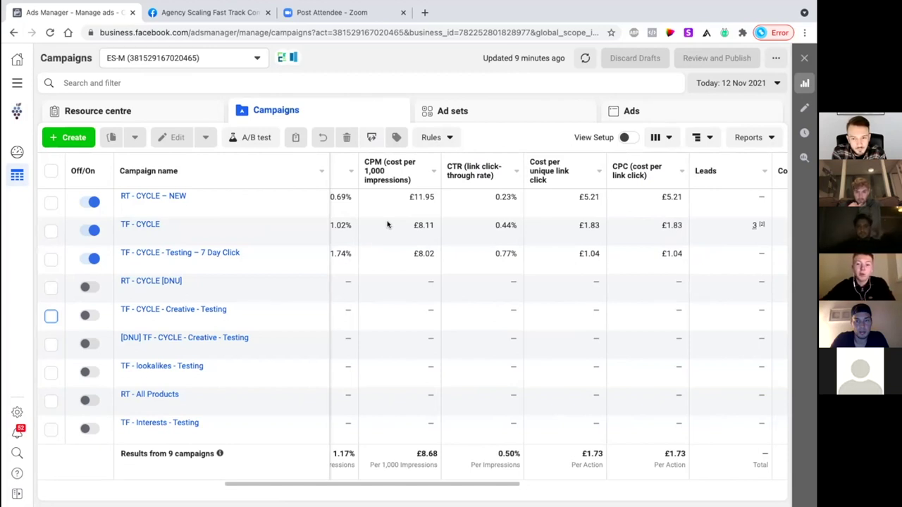
left_click(475, 225)
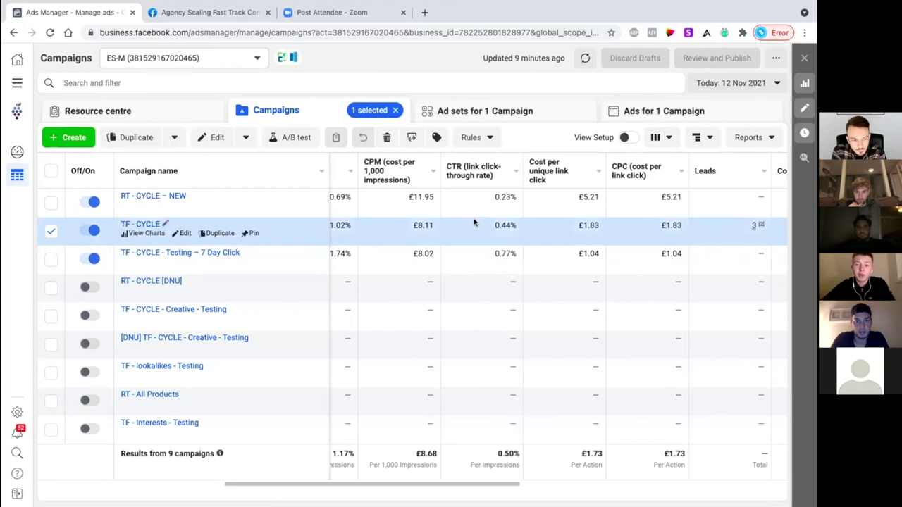
- Set the reporting date range to 1–12 November 2021 and bring the purchase and ROAS columns into view
scroll(475, 223, "right", 3)
scroll(475, 222, "right", 10)
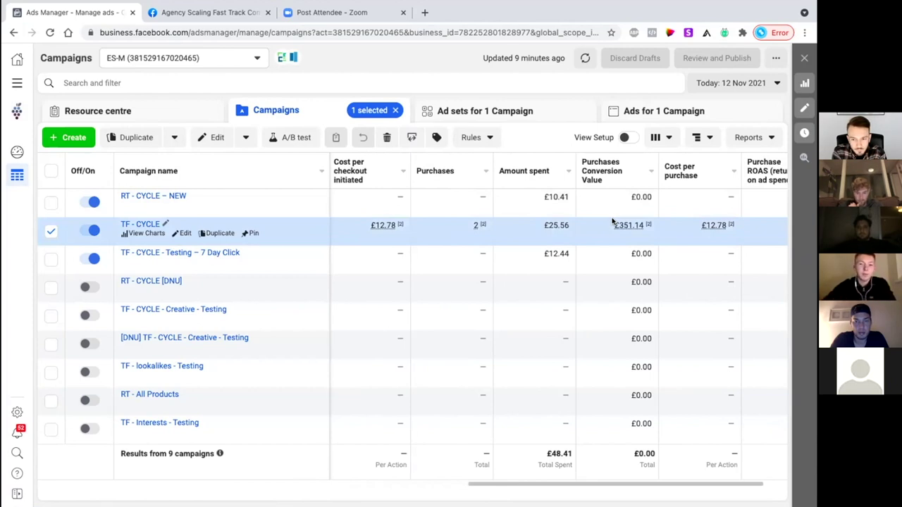
left_click(719, 84)
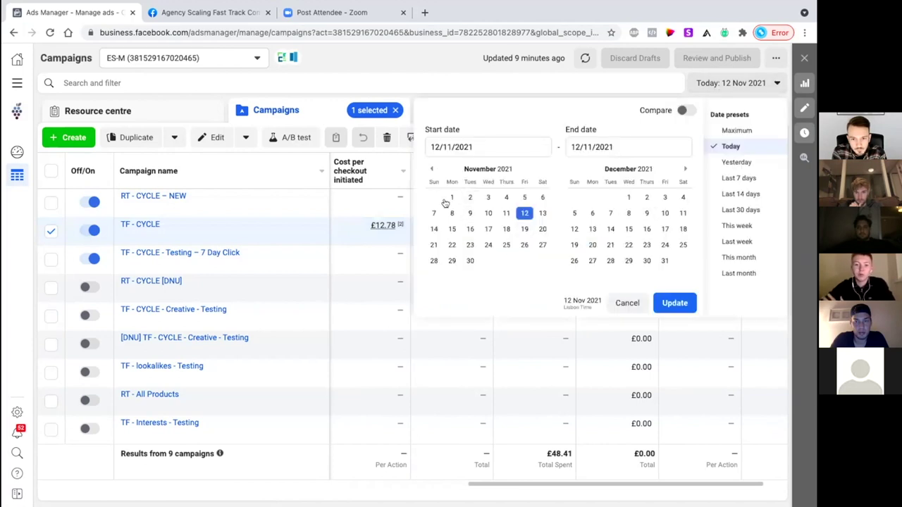
left_click(454, 197)
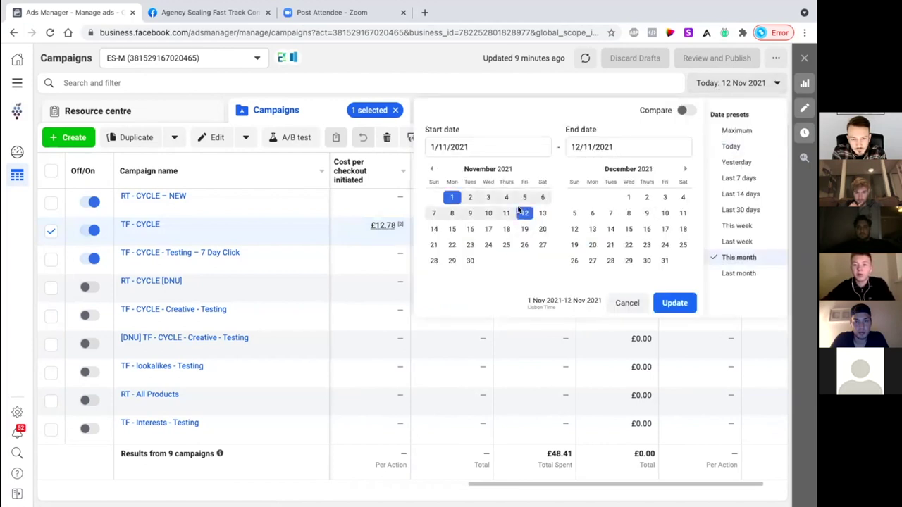
left_click(675, 303)
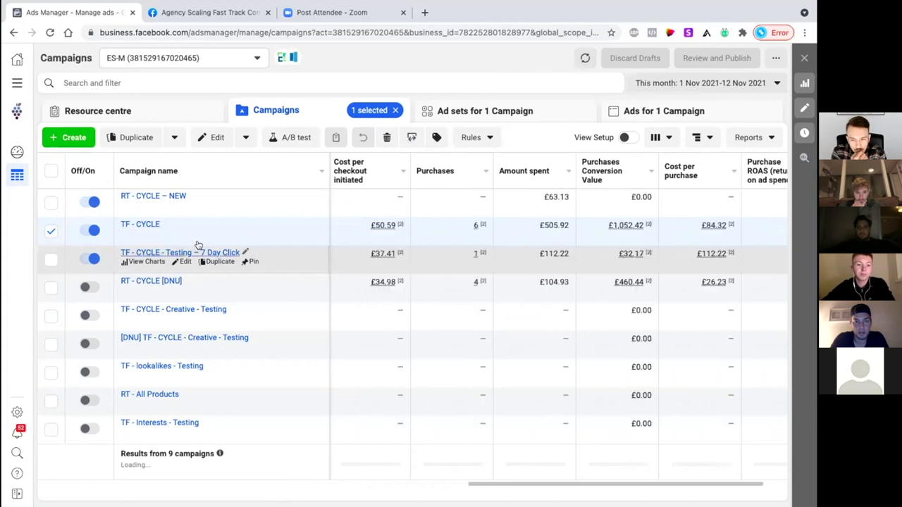
scroll(535, 226, "right", 2)
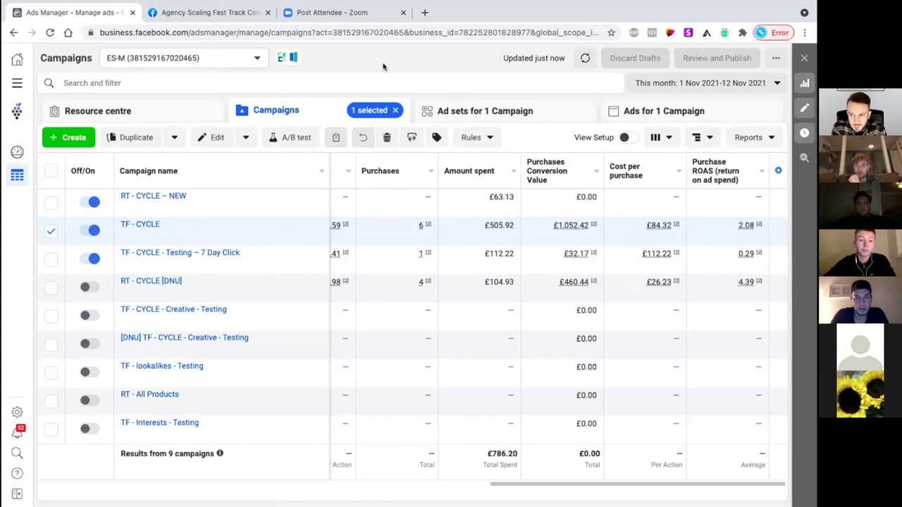
- Open the ad sets of the TF - CYCLE campaign and sort them by Purchase ROAS, highest first
mouse_move(420, 224)
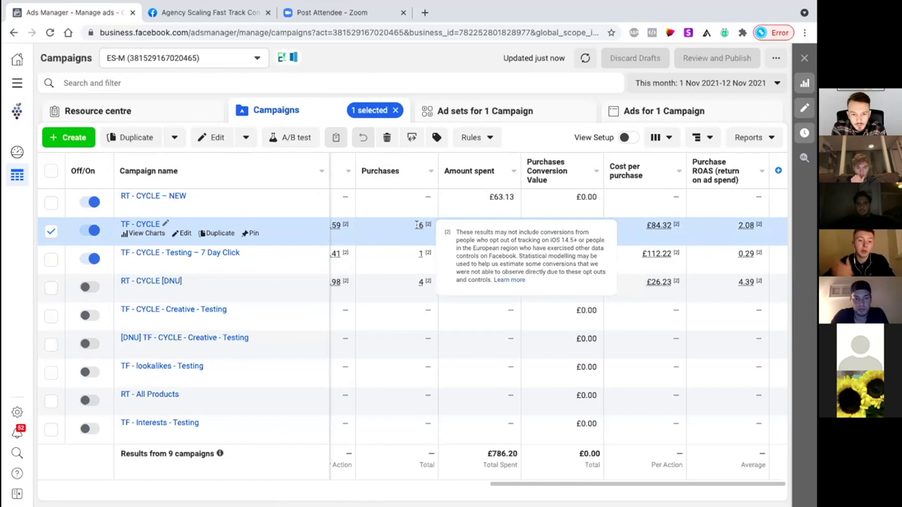
left_click(491, 110)
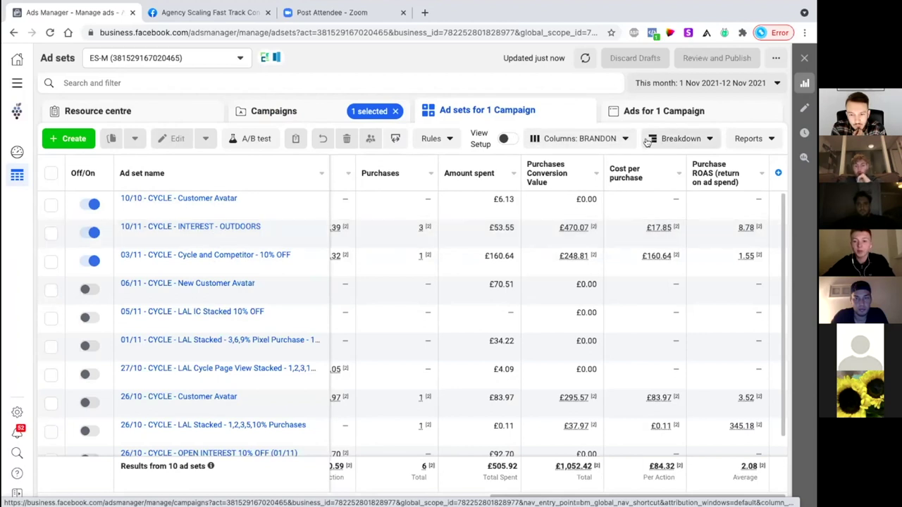
scroll(509, 219, "left", 5)
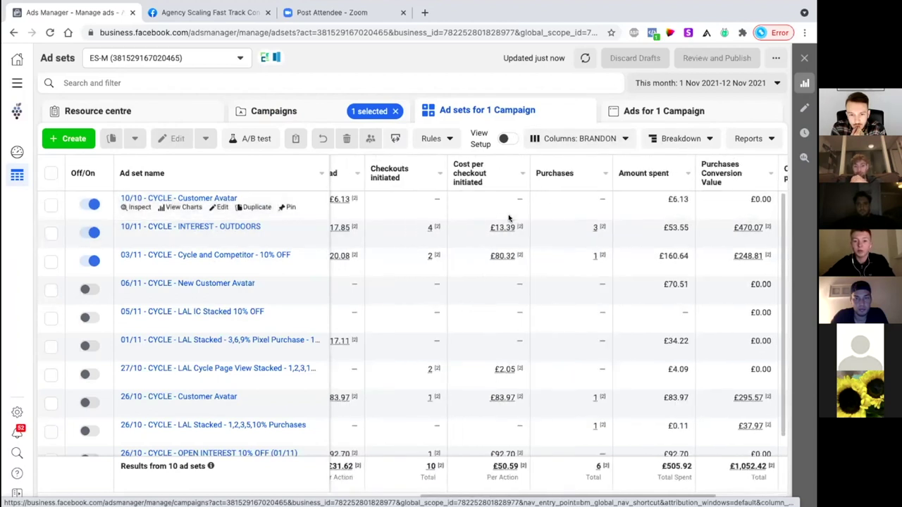
scroll(509, 219, "right", 2)
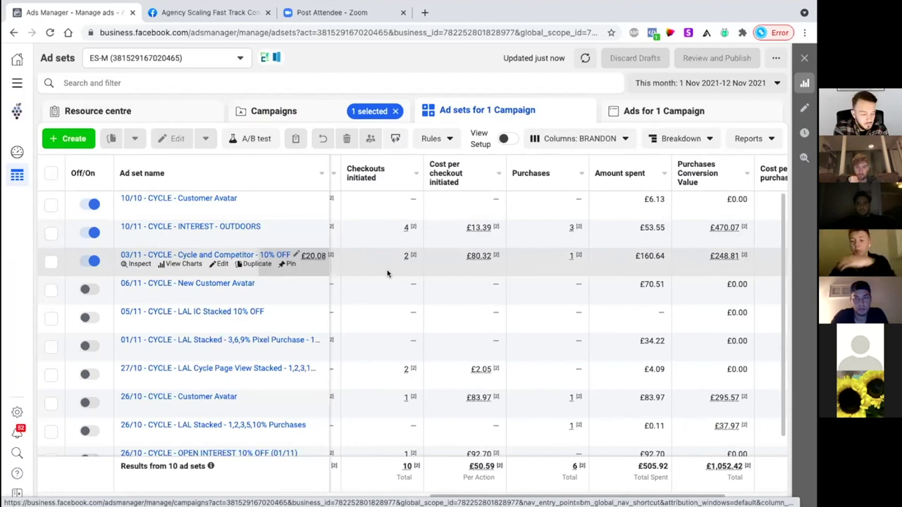
scroll(387, 273, "right", 2)
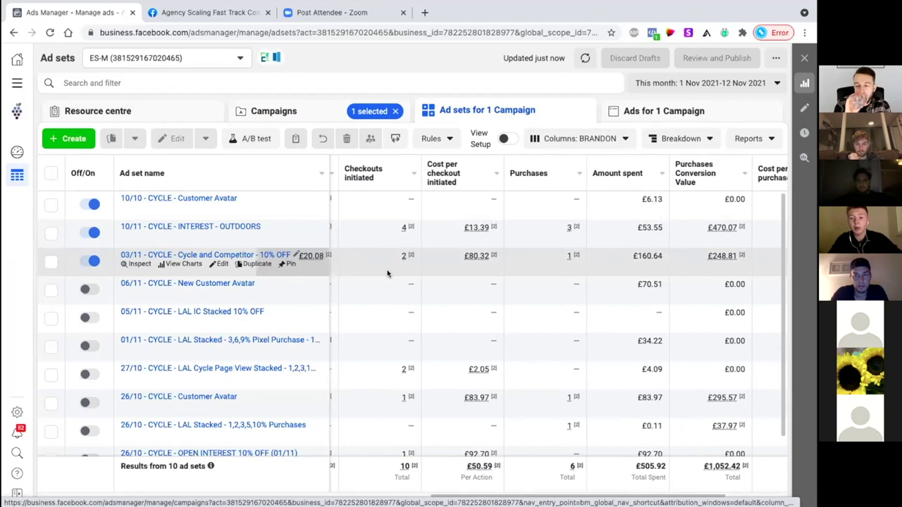
scroll(387, 274, "right", 2)
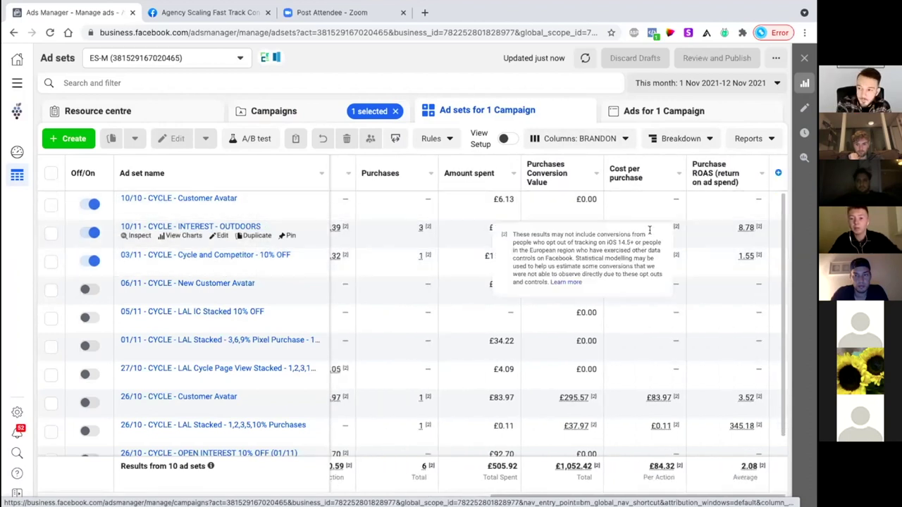
left_click(695, 169)
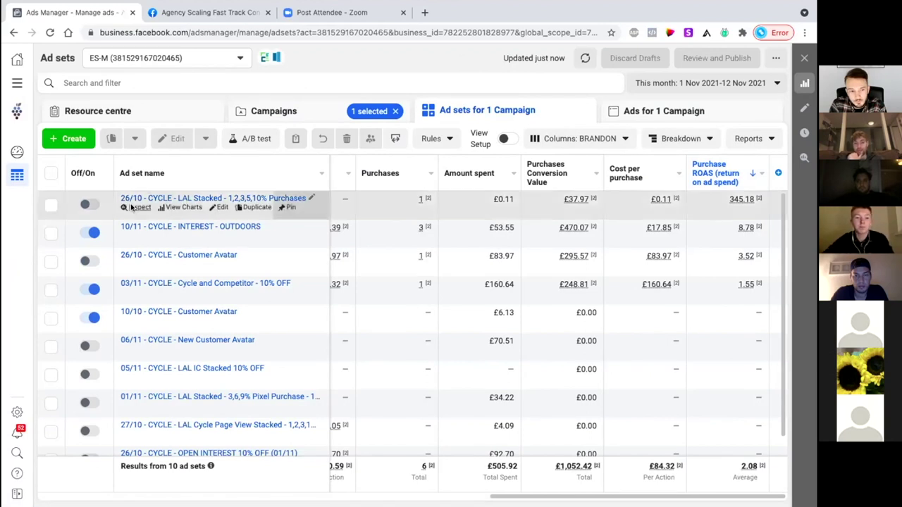
- Sort the ad sets by name in ascending order and examine their delivery, click, CPM, CTR, lead and checkout metrics
left_click(144, 173)
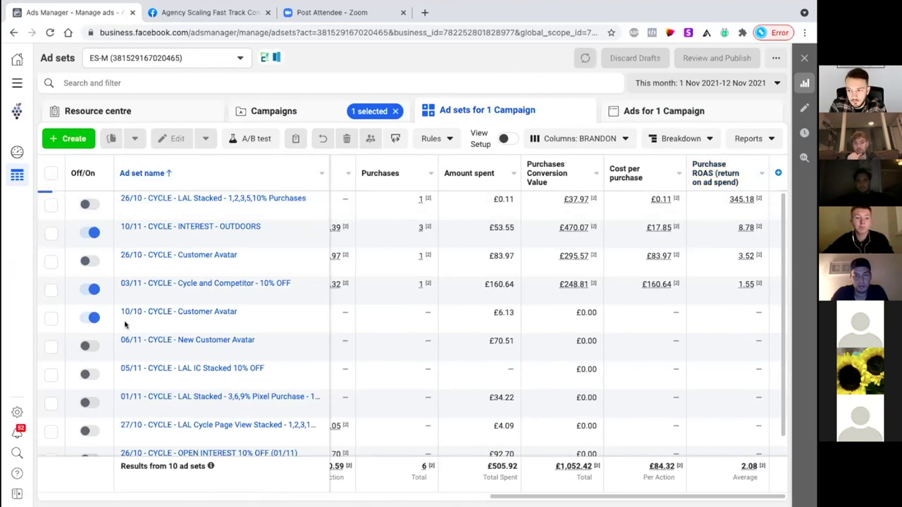
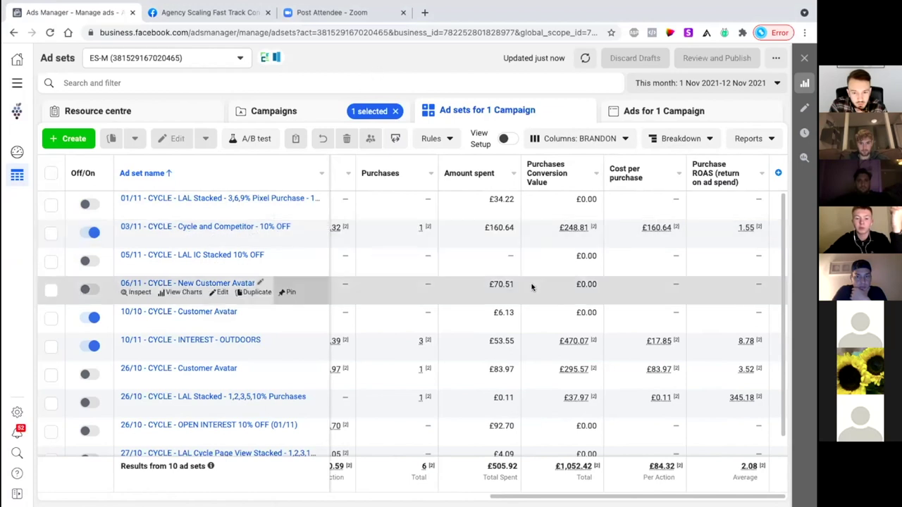
left_click_drag(512, 497, 267, 472)
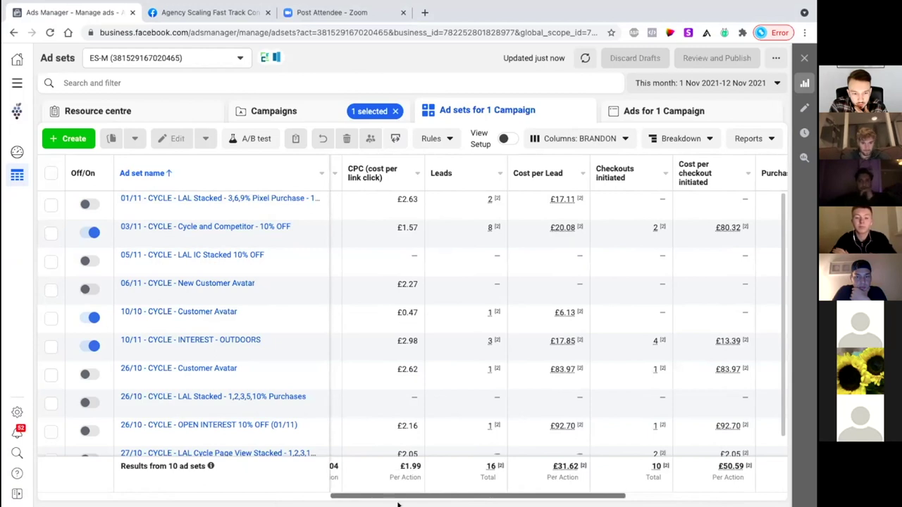
left_click_drag(388, 499, 125, 501)
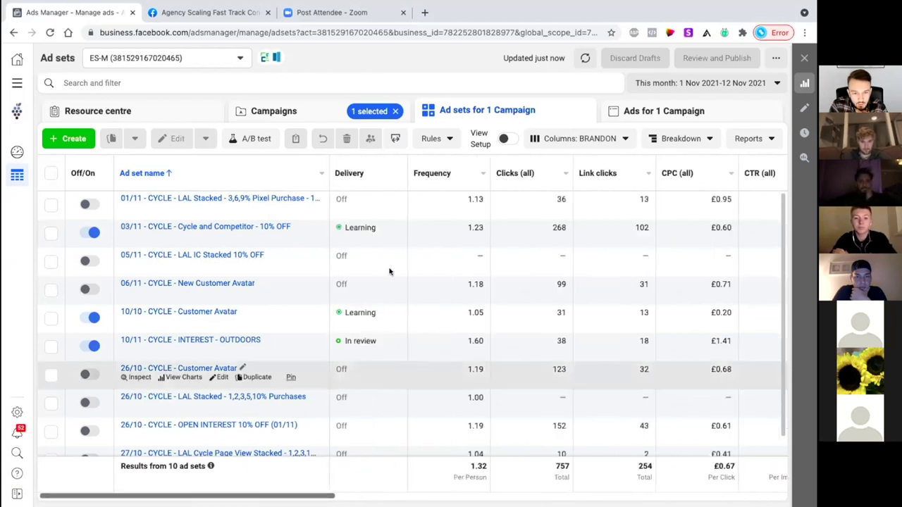
scroll(530, 297, "right", 2)
scroll(531, 301, "right", 3)
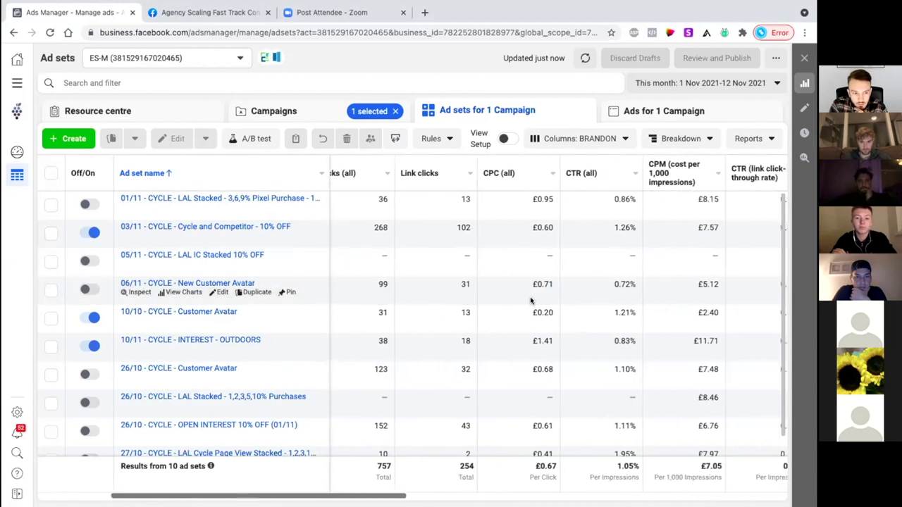
scroll(530, 301, "right", 3)
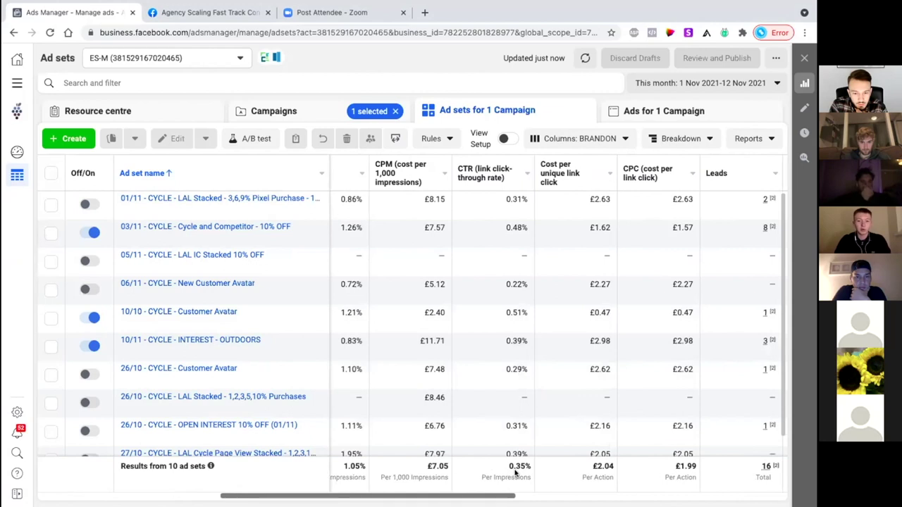
scroll(569, 395, "right", 1)
scroll(569, 395, "right", 3)
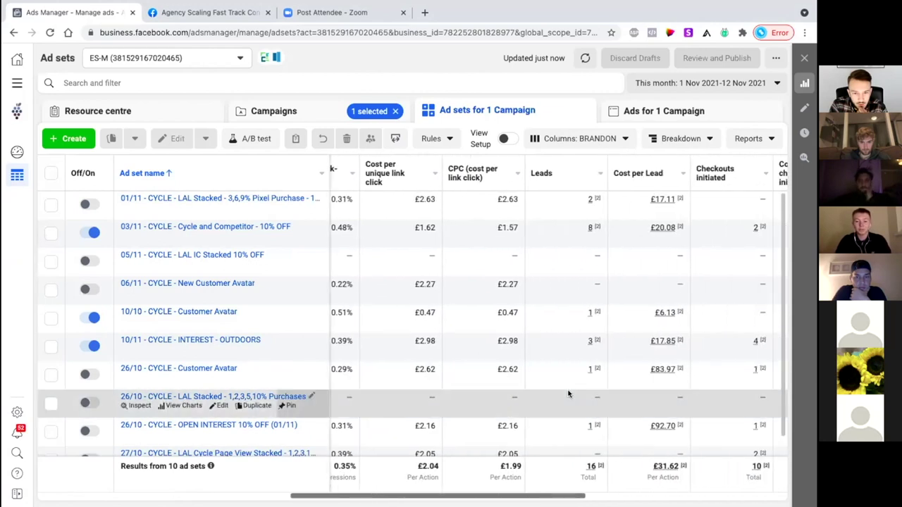
scroll(569, 394, "right", 4)
scroll(569, 395, "right", 3)
- Sort the ad sets by amount spent, highest first, and compare their lead, checkout and purchase costs
left_click(673, 176)
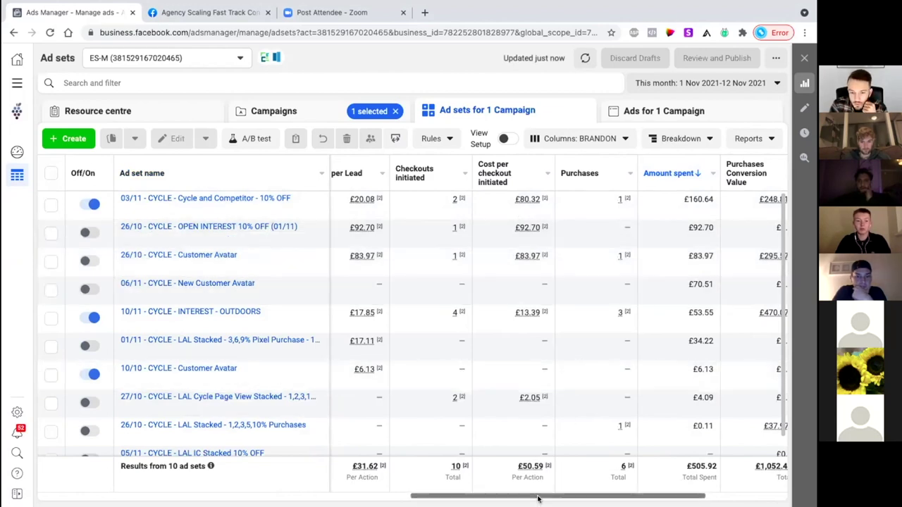
left_click_drag(538, 499, 533, 498)
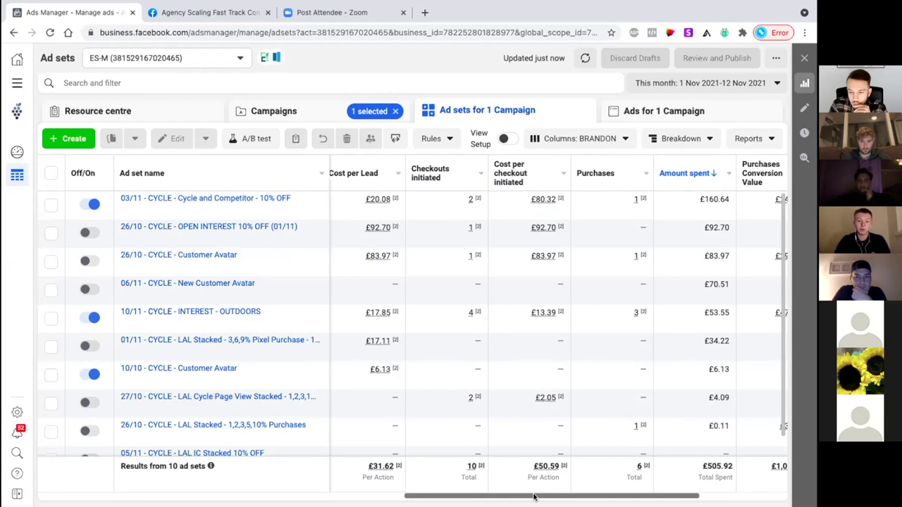
left_click_drag(534, 496, 539, 496)
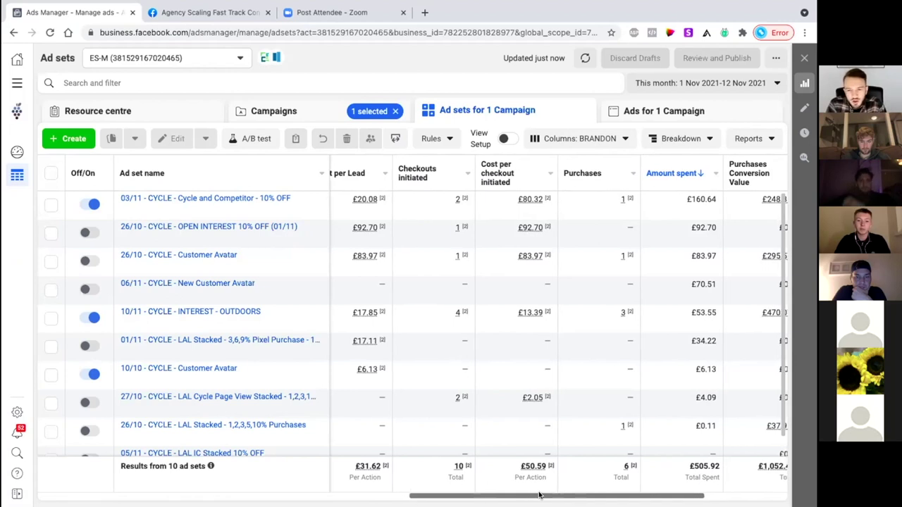
left_click_drag(539, 496, 552, 493)
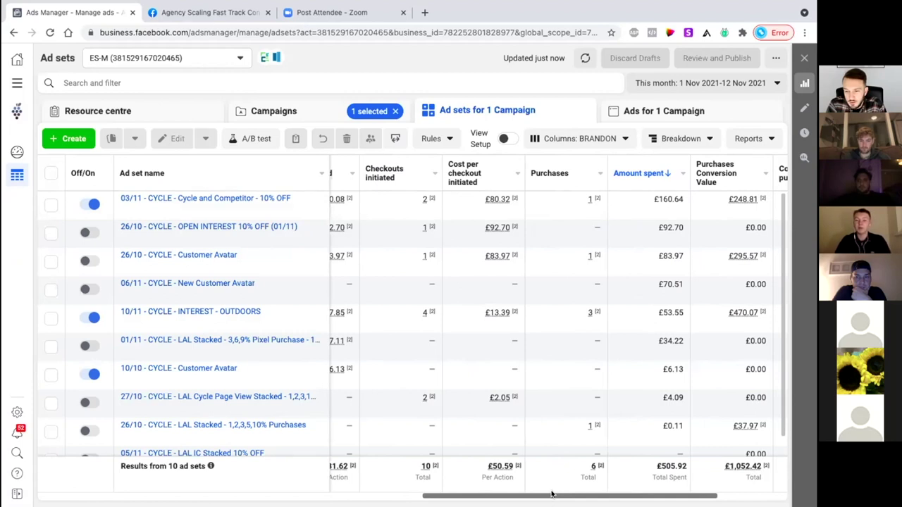
left_click_drag(550, 500, 412, 497)
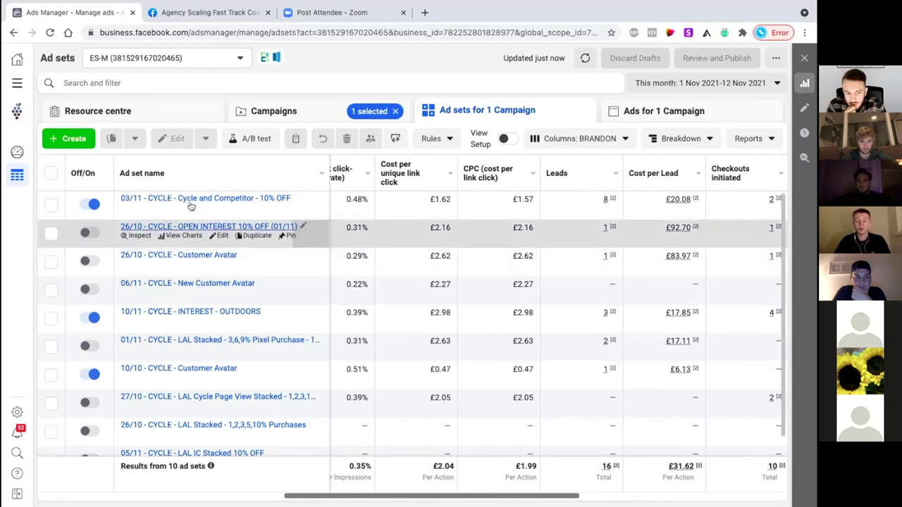
- Open the 03/11 - CYCLE - Cycle and Competitor - 10% OFF ad set for editing and review its audience, detailed targeting and placements
left_click(218, 208)
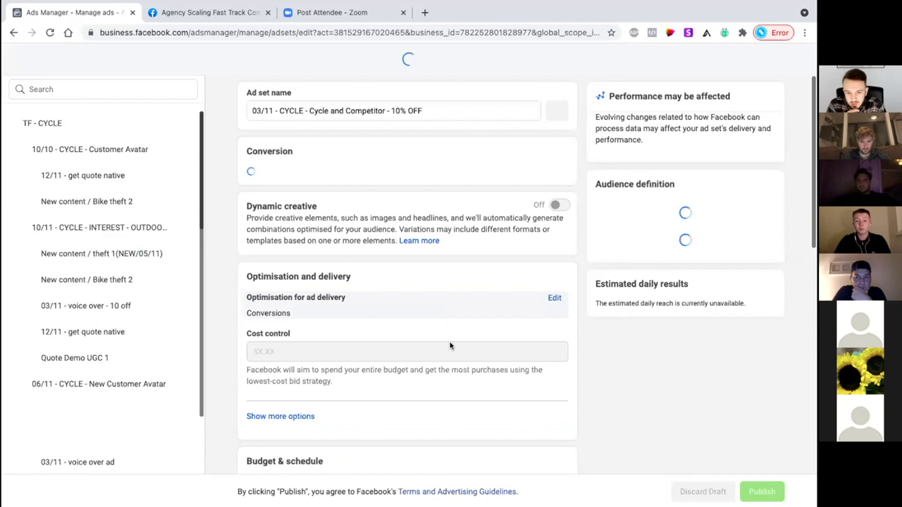
scroll(431, 337, "down", 2)
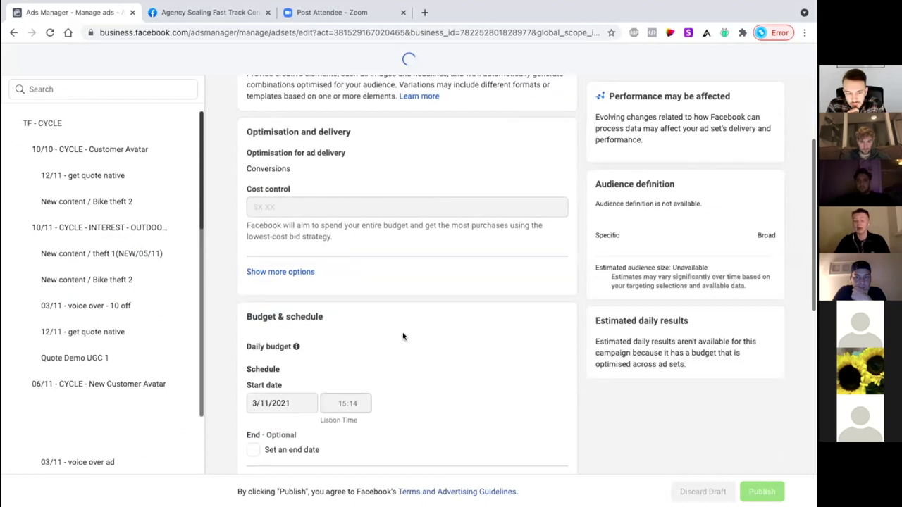
scroll(403, 336, "down", 5)
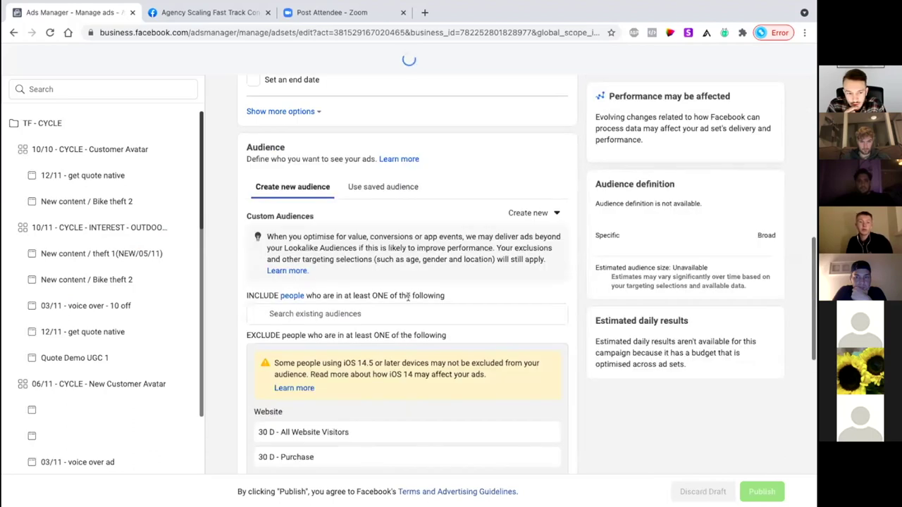
scroll(407, 297, "down", 3)
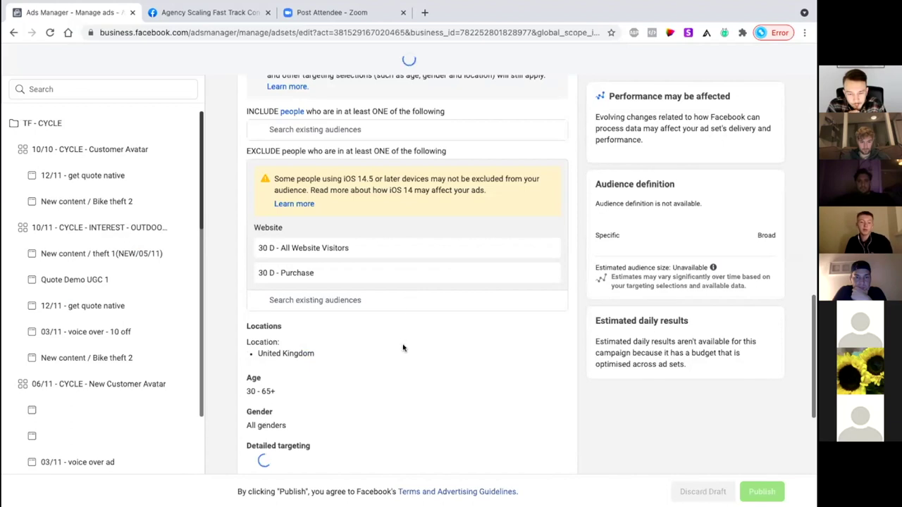
scroll(403, 348, "down", 2)
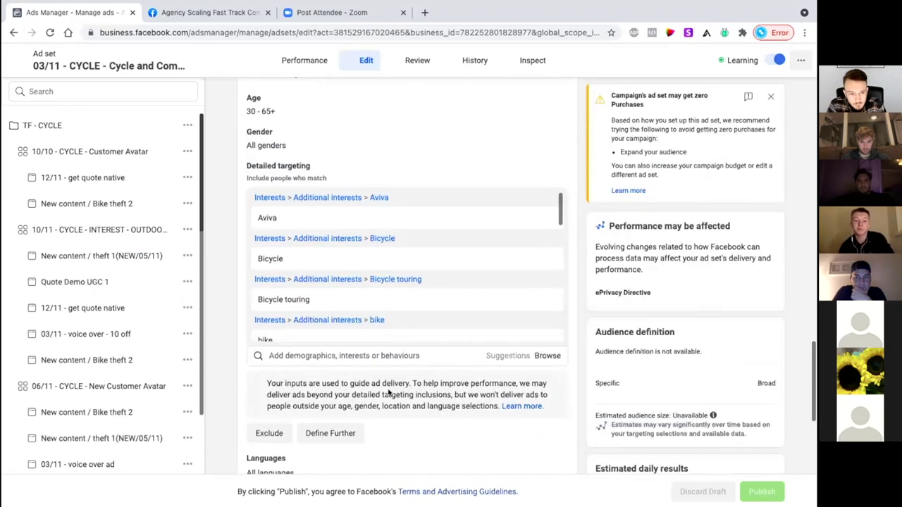
scroll(387, 382, "down", 1)
scroll(390, 275, "down", 5)
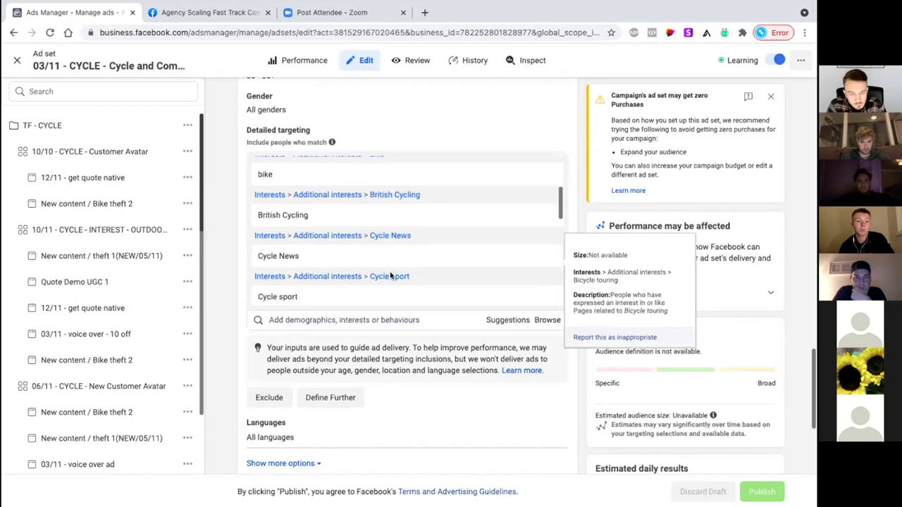
scroll(390, 275, "down", 5)
scroll(372, 324, "down", 2)
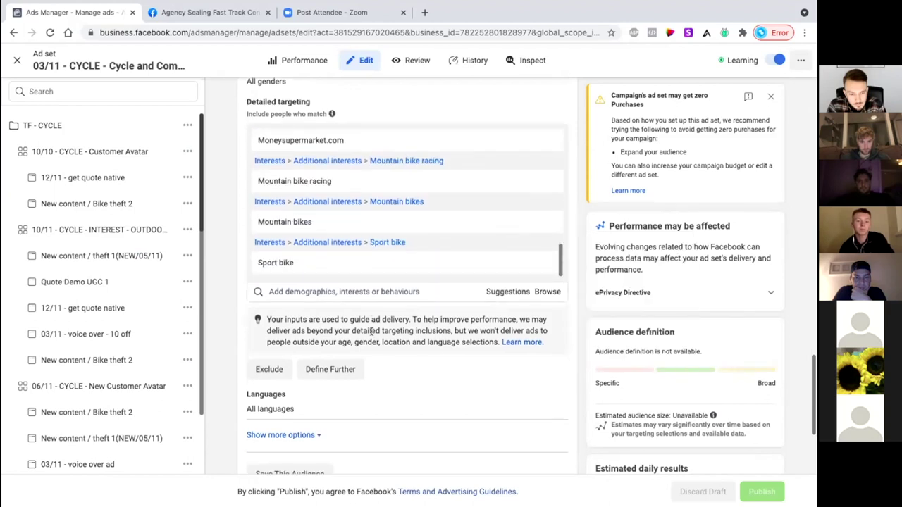
scroll(371, 332, "down", 3)
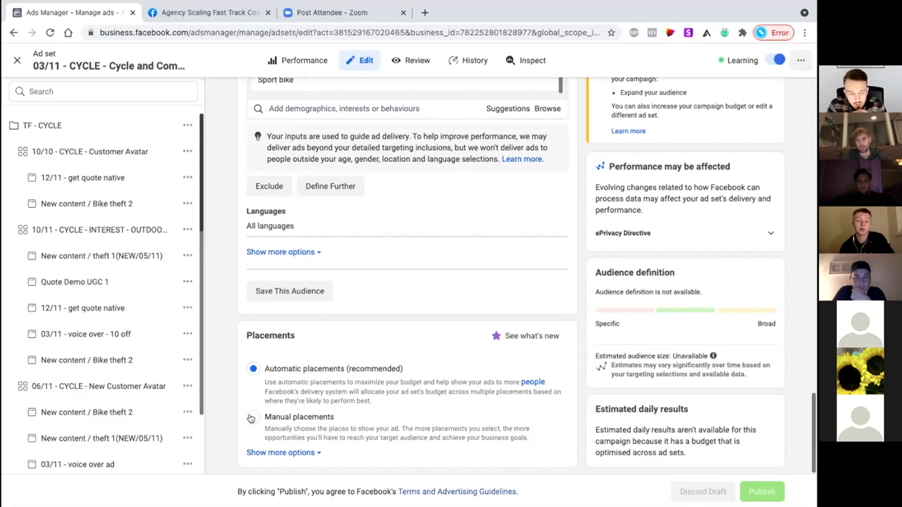
- Leave the ad set editor and examine the lead, checkout and purchase metrics of the ads in 03/11 - CYCLE - Cycle and Competitor - 10% OFF
left_click(18, 62)
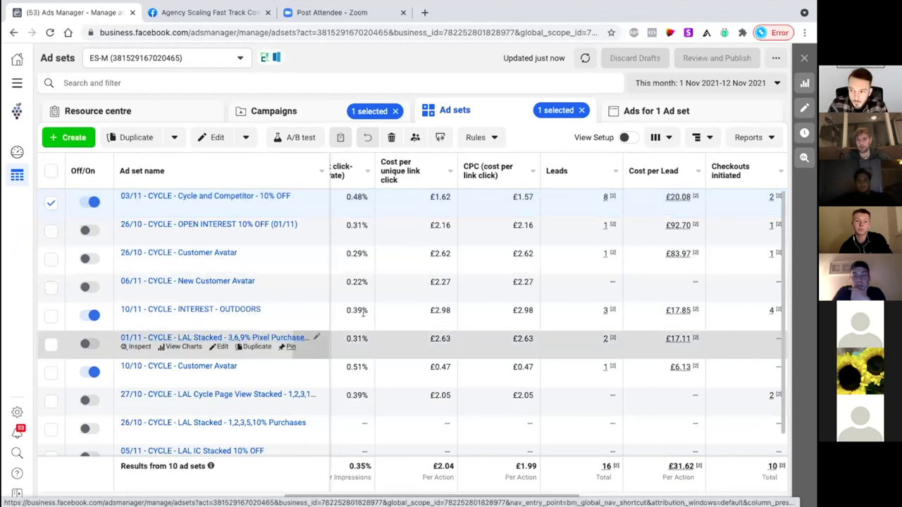
left_click(206, 197)
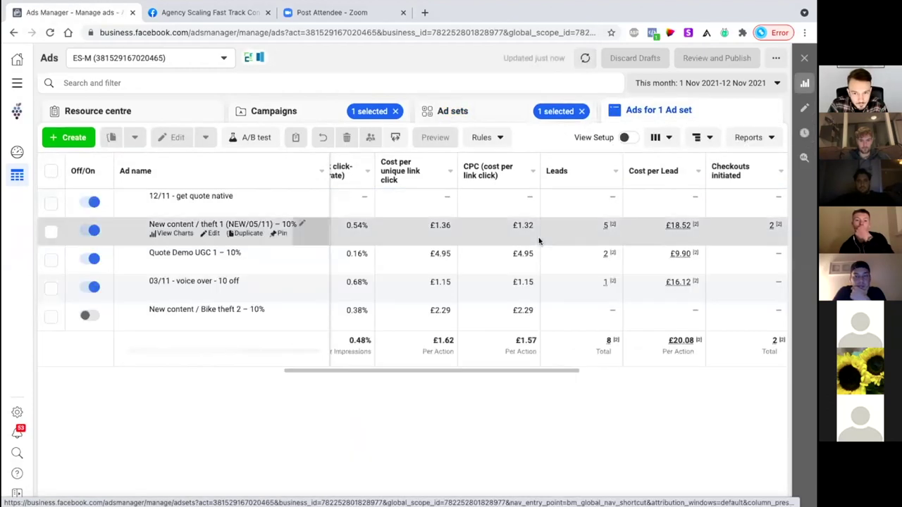
scroll(539, 242, "right", 5)
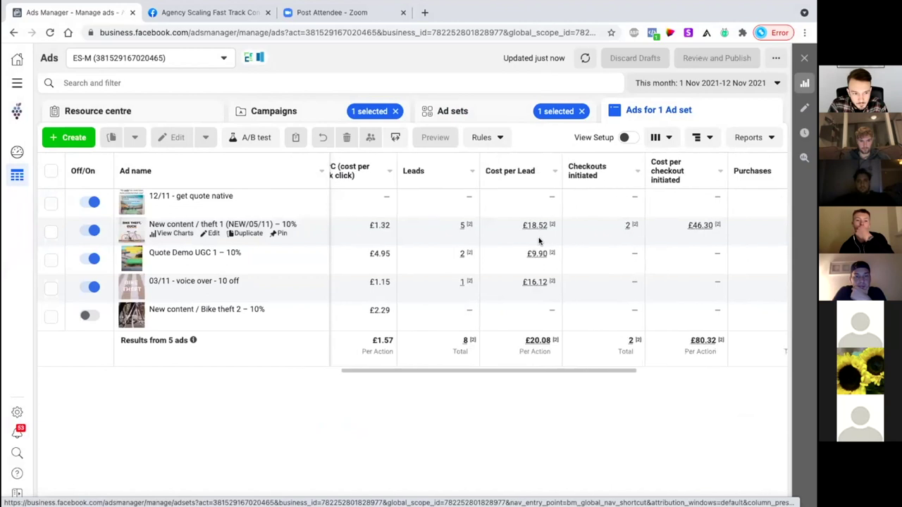
scroll(539, 241, "right", 6)
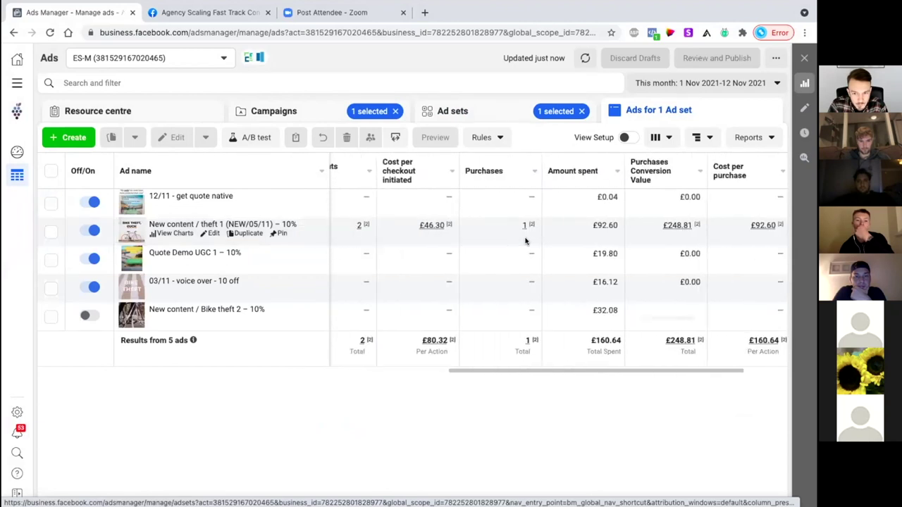
scroll(539, 242, "right", 4)
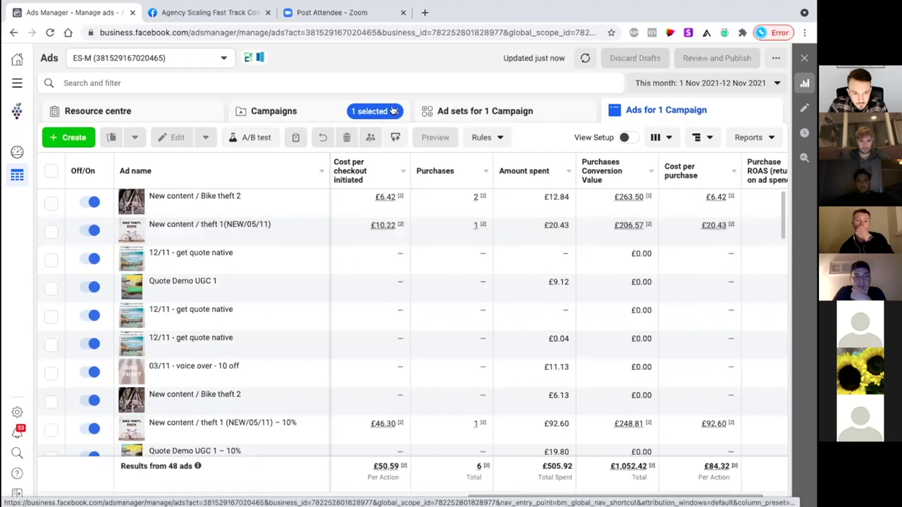
- Clear the campaign filter, sort all ads by amount spent, highest first, and preview New content / theft 1 (NEW/05/11) – 10%
left_click(538, 173)
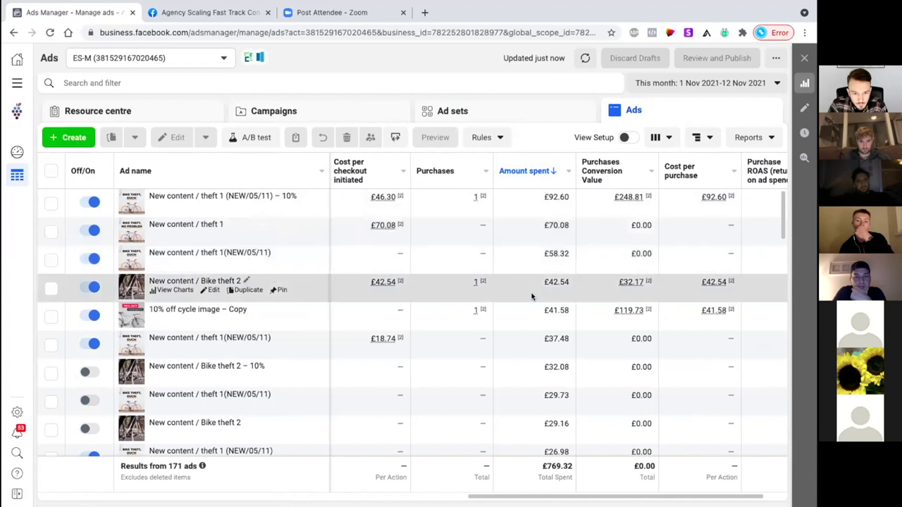
left_click(50, 204)
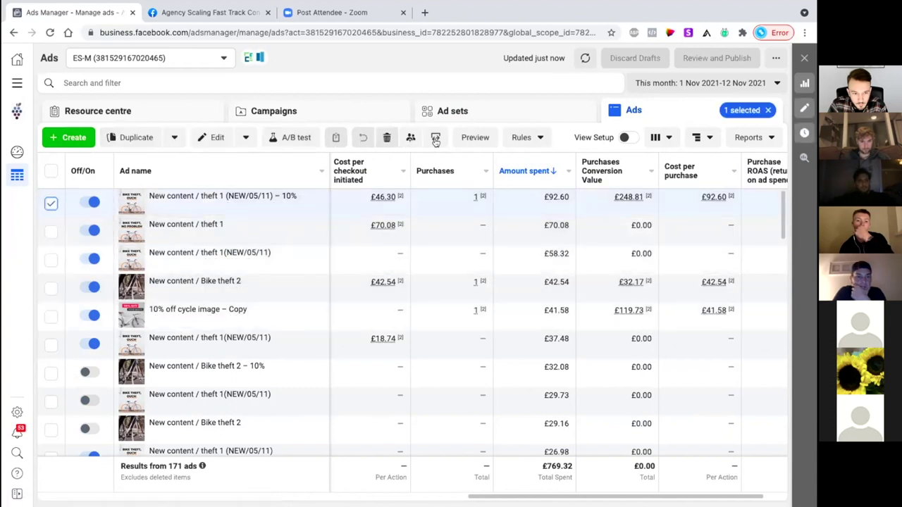
left_click(475, 138)
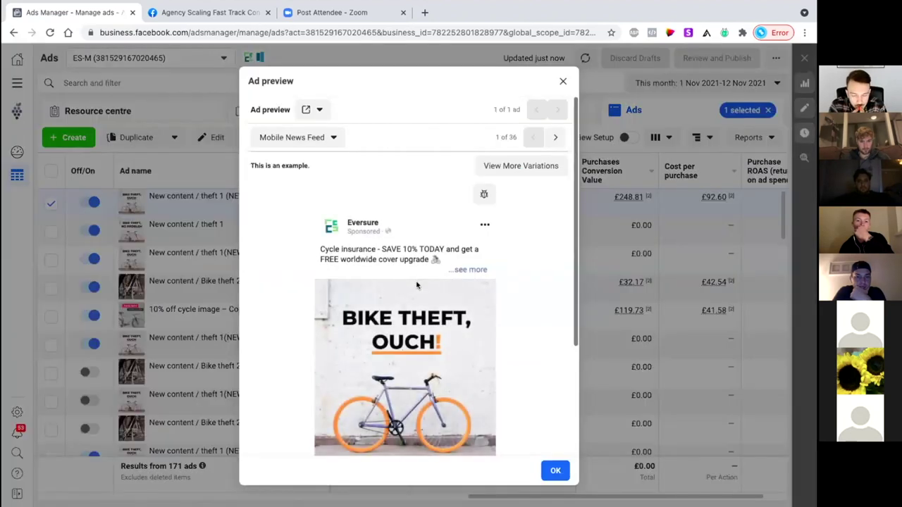
- Expand the full primary text in the ad preview and read through the copy, image, headline and call to action
scroll(421, 282, "down", 1)
scroll(416, 285, "down", 1)
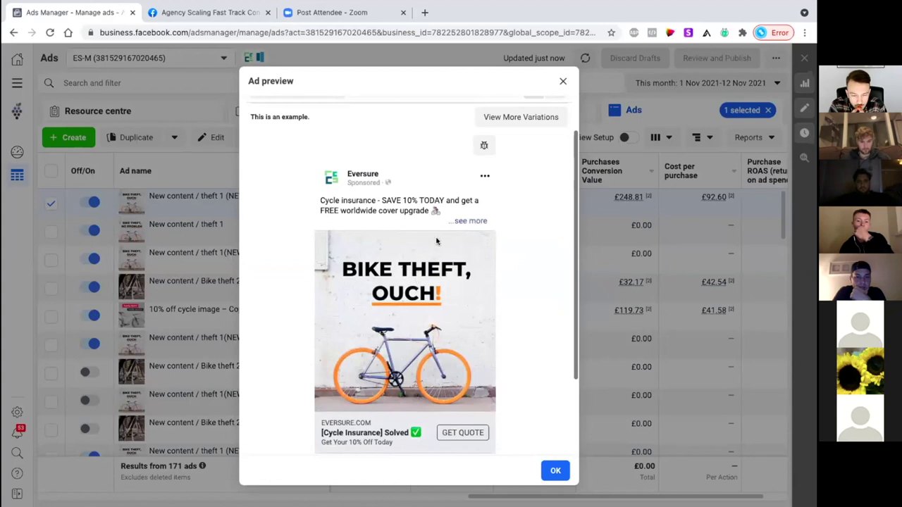
scroll(436, 239, "down", 1)
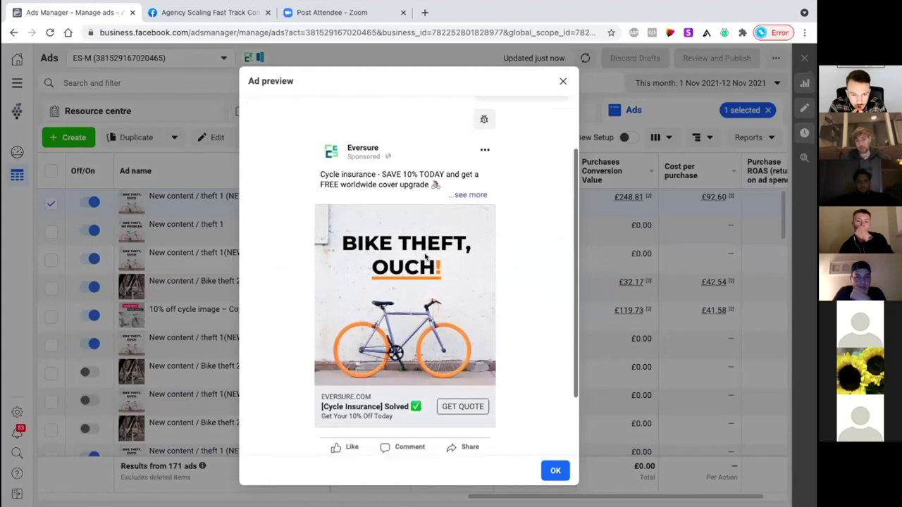
left_click(465, 196)
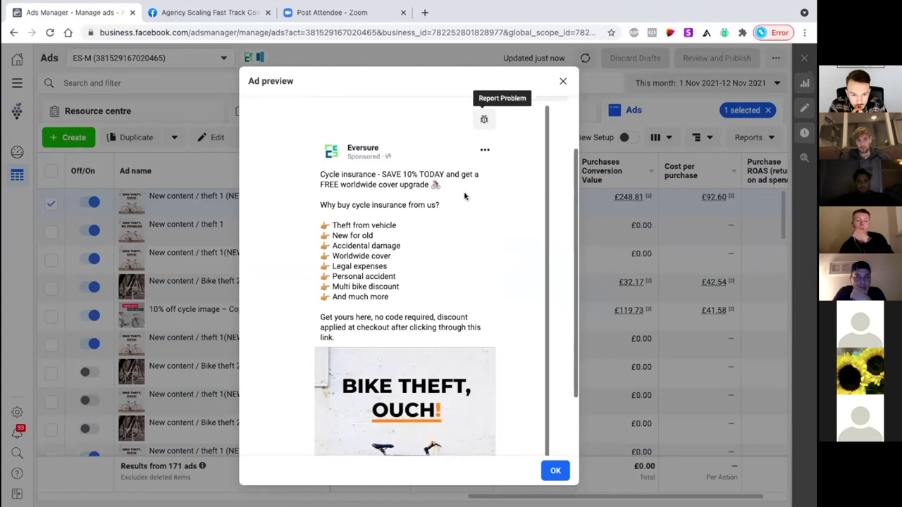
scroll(338, 204, "down", 1)
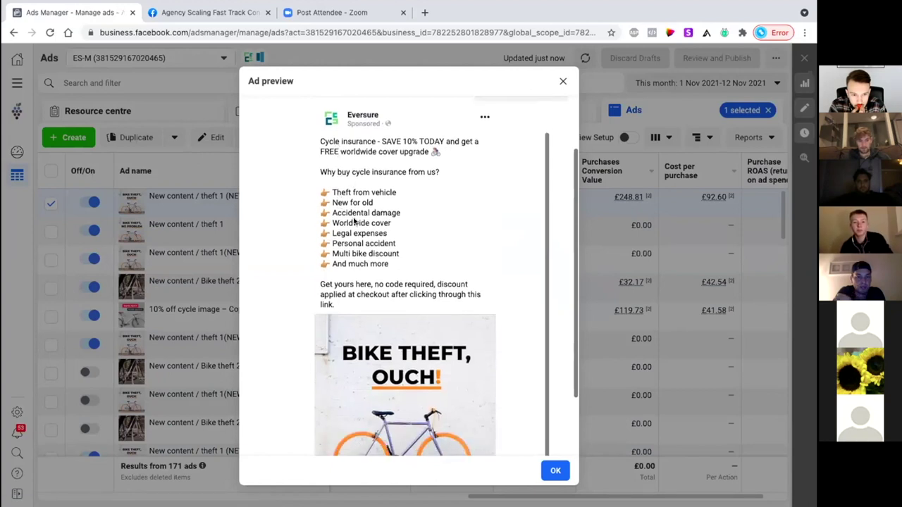
scroll(352, 205, "down", 1)
scroll(354, 220, "up", 1)
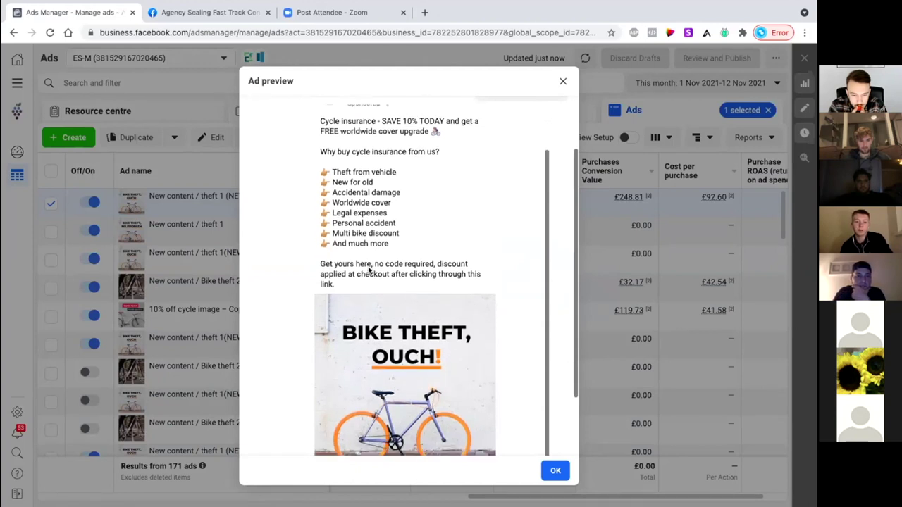
scroll(368, 270, "down", 2)
scroll(368, 270, "down", 1)
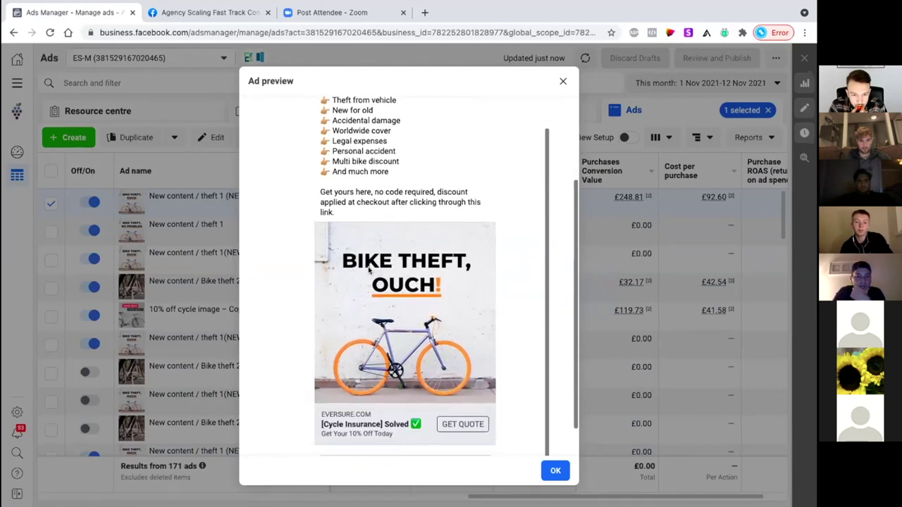
scroll(368, 271, "up", 2)
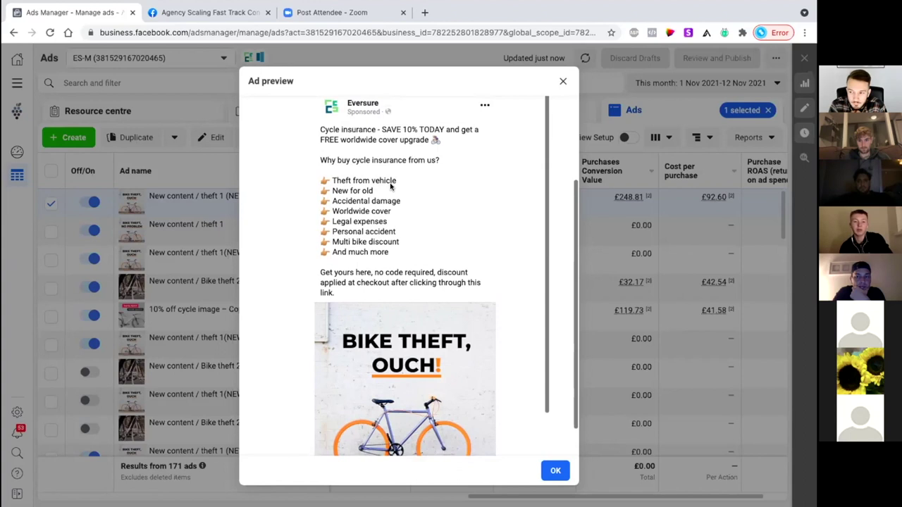
- Search Google for "donalld miller one liner" in a new browser tab
left_click(424, 12)
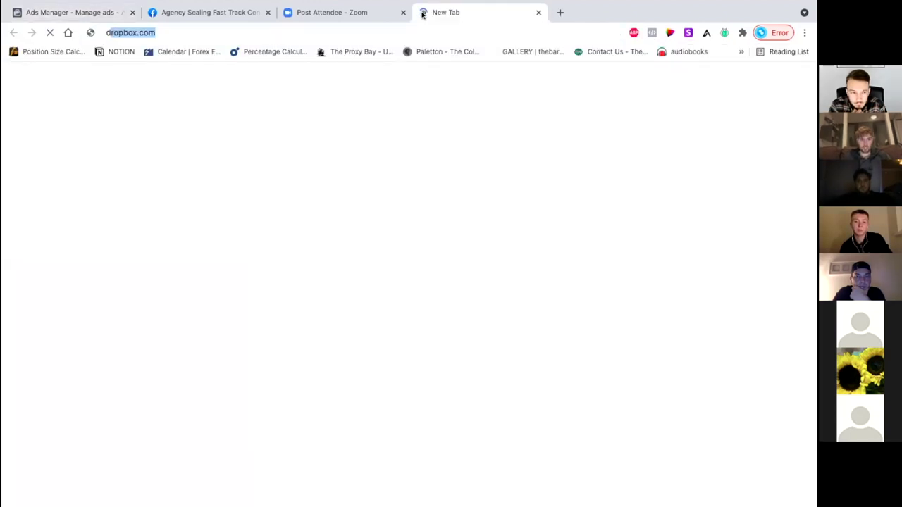
type("don")
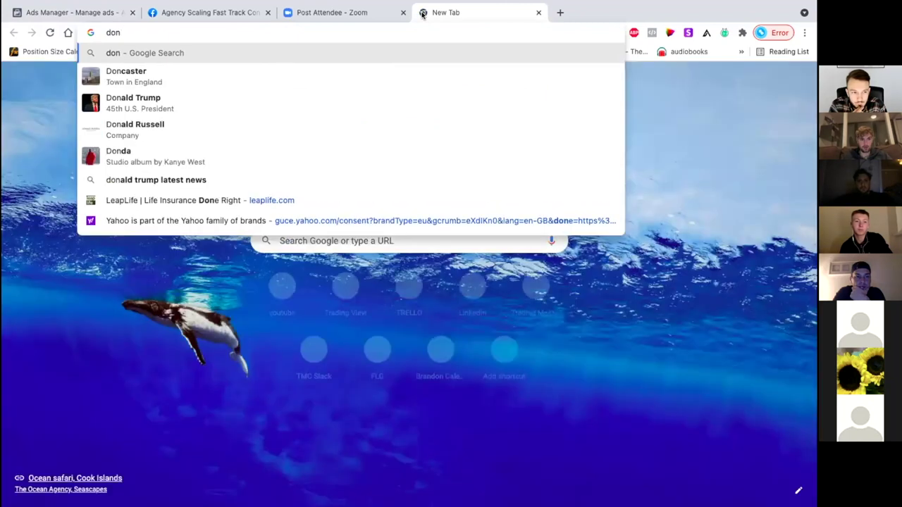
type("alld miller one")
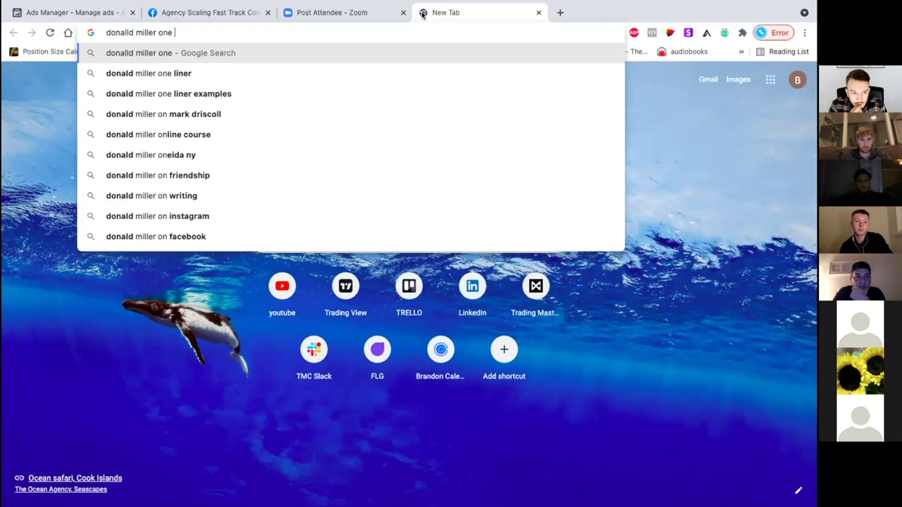
left_click(181, 73)
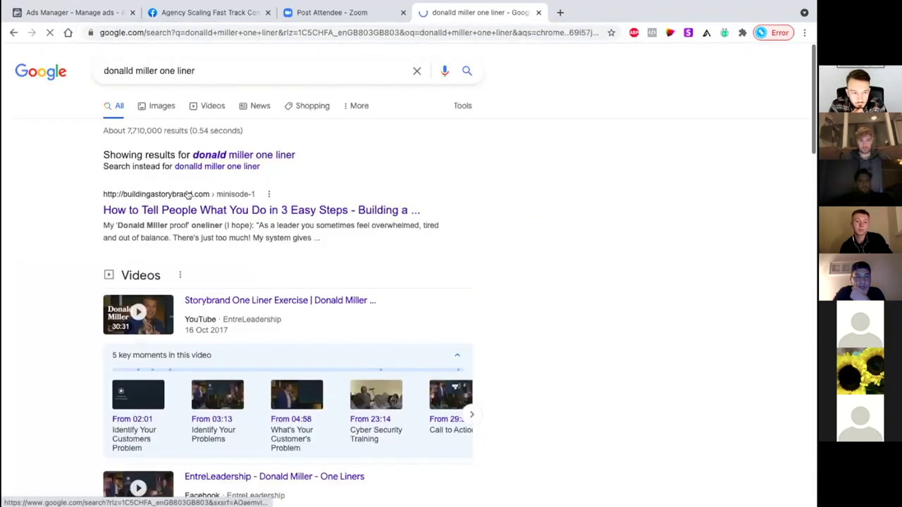
- Open the Storybrand One Liner Exercise video on YouTube, pause it and highlight part of its title
left_click(222, 303)
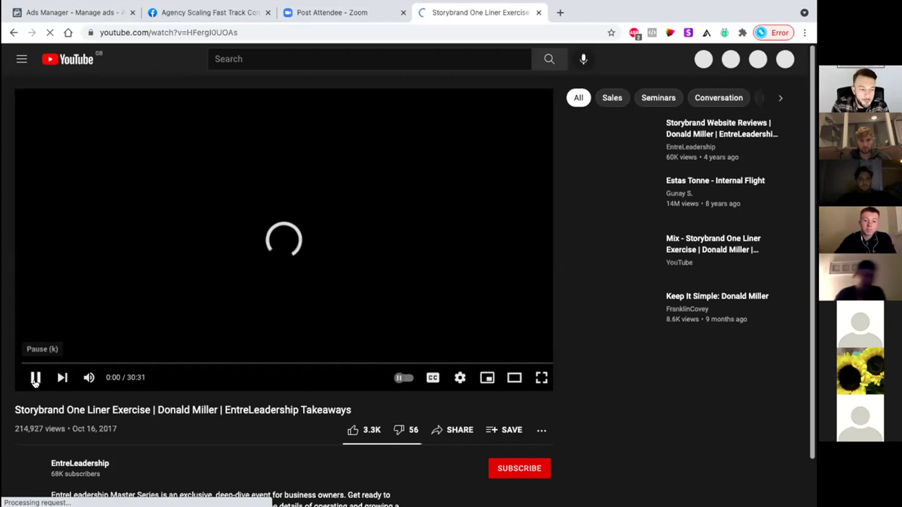
left_click(36, 378)
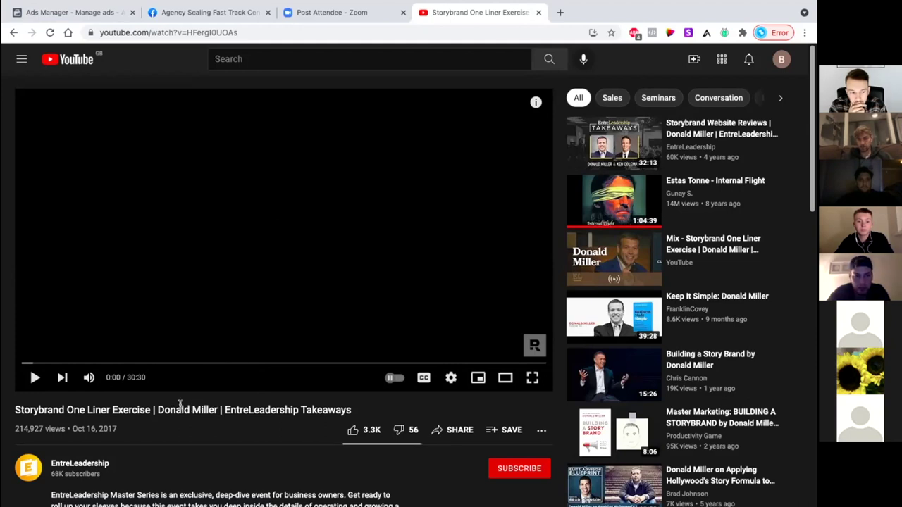
left_click_drag(356, 409, 194, 408)
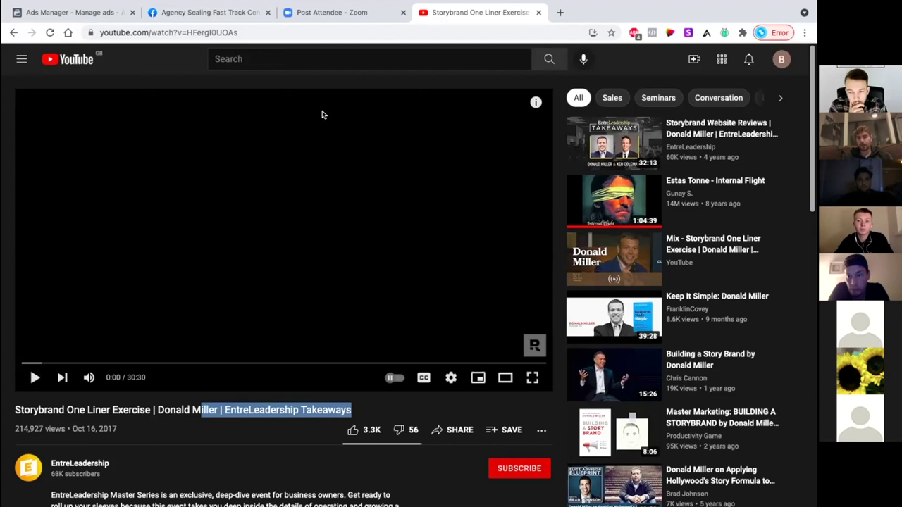
- Return to Ads Manager, review the bike theft ad's benefit list and offer text again, and close the preview
left_click(101, 14)
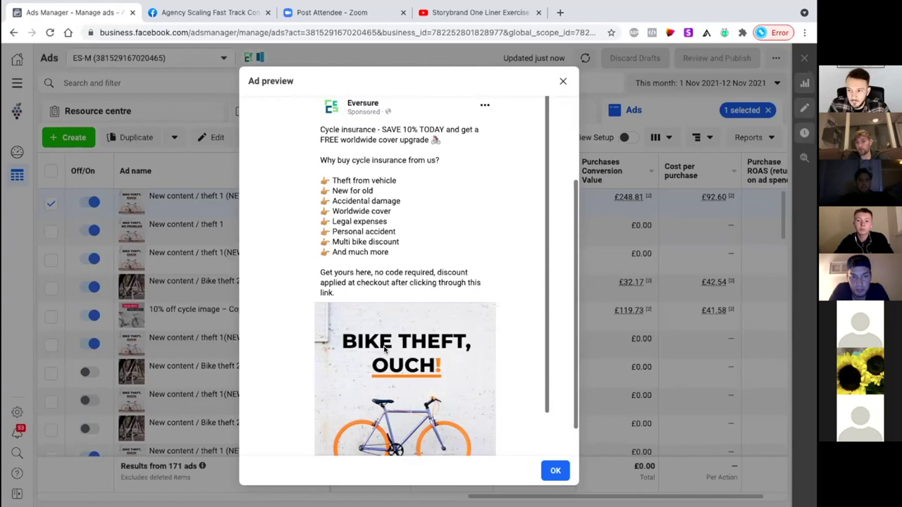
scroll(385, 348, "down", 1)
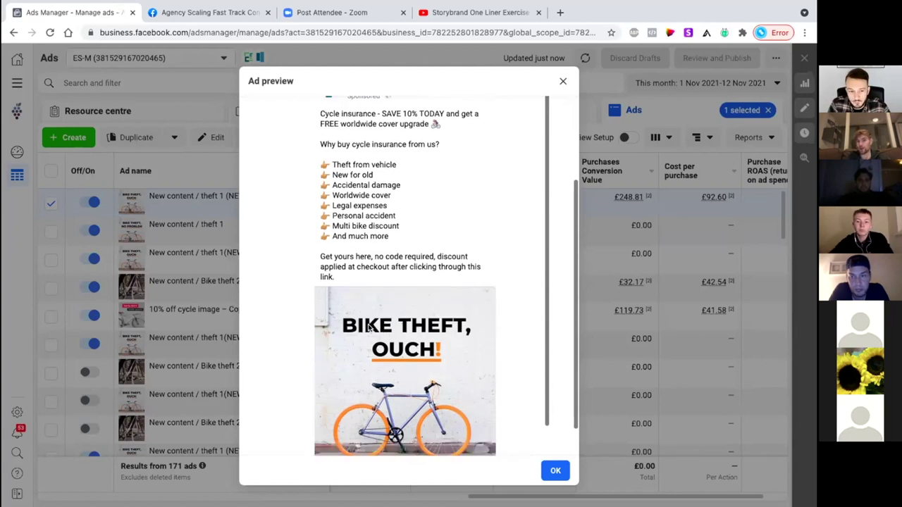
scroll(366, 258, "up", 1)
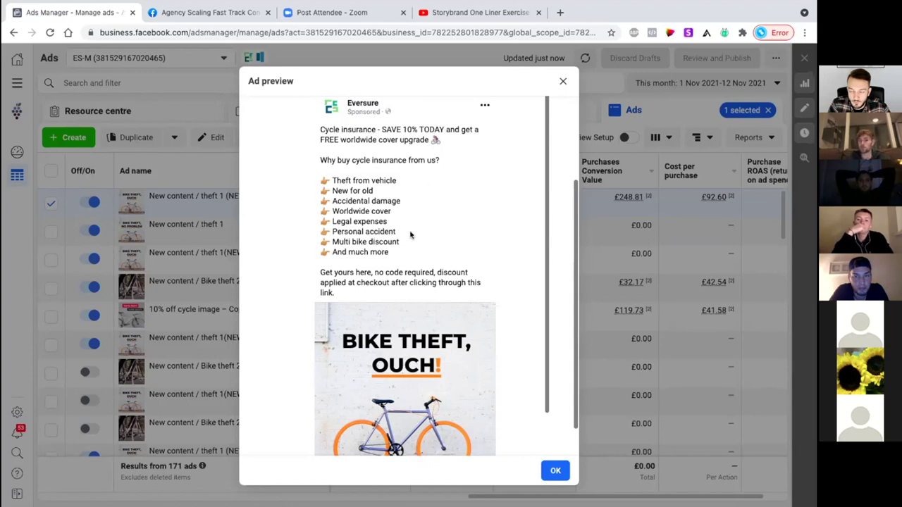
scroll(411, 234, "down", 1)
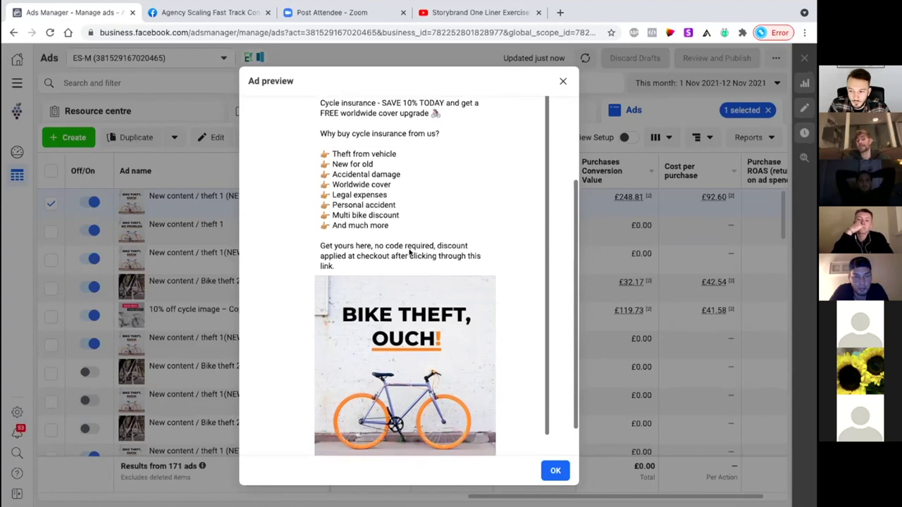
scroll(411, 254, "up", 1)
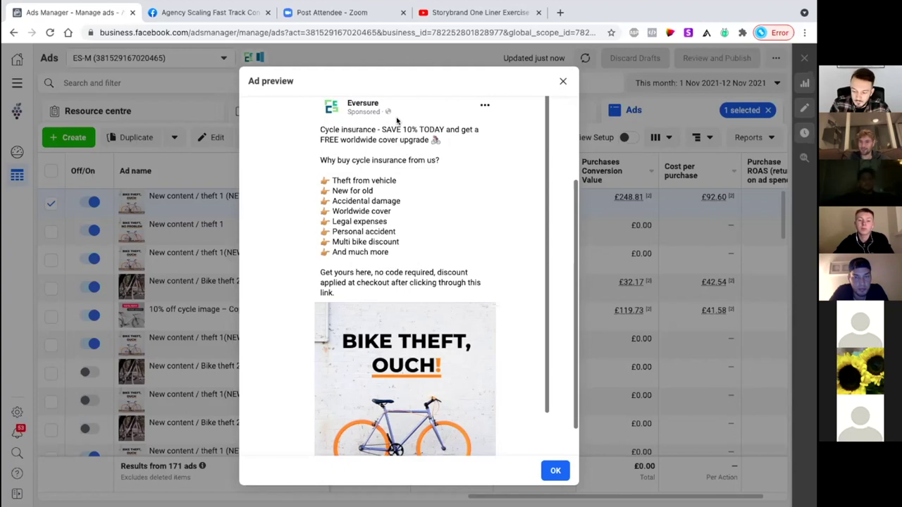
left_click(563, 81)
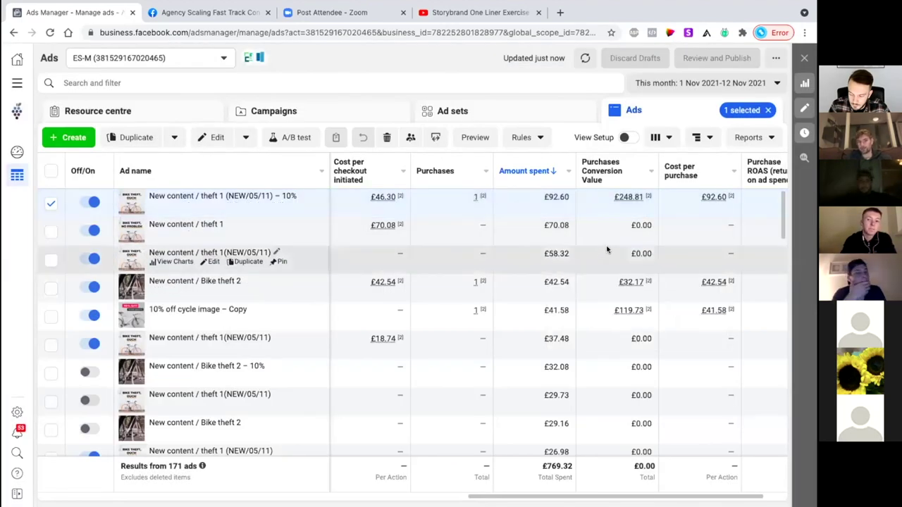
- Compare the ads' purchase costs, ROAS, CPM, CTR, link click costs and leads across the table
scroll(615, 243, "right", 2)
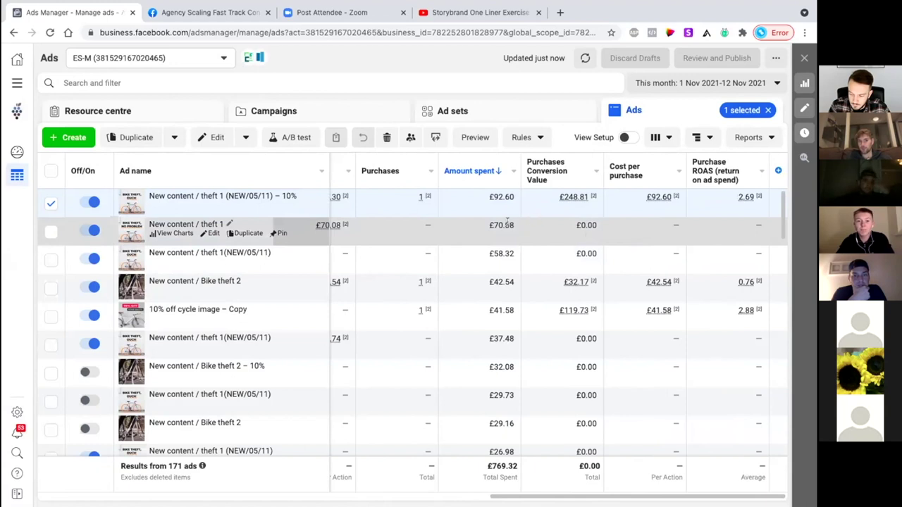
scroll(508, 224, "left", 3)
scroll(507, 224, "left", 5)
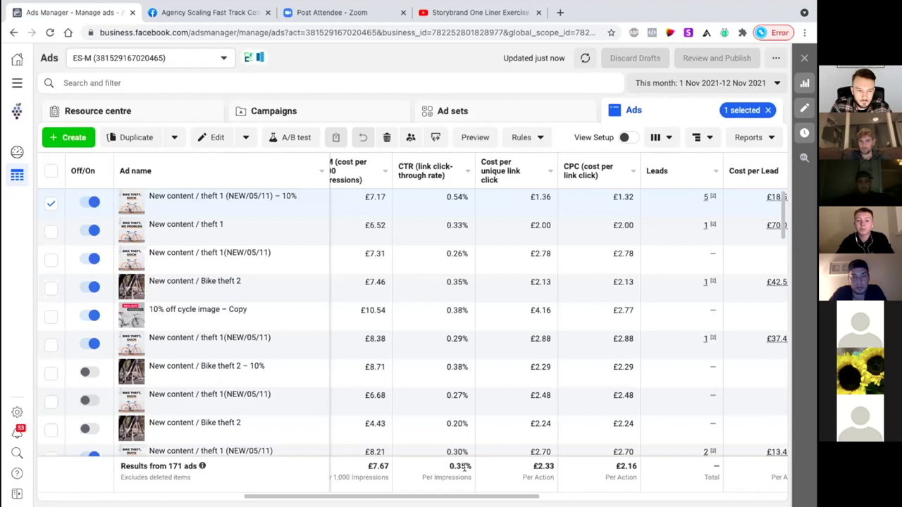
- Preview the selected New content / theft 1 (NEW/05/11) – 10% ad again, examine its creative and opening copy, and close the preview
mouse_move(205, 203)
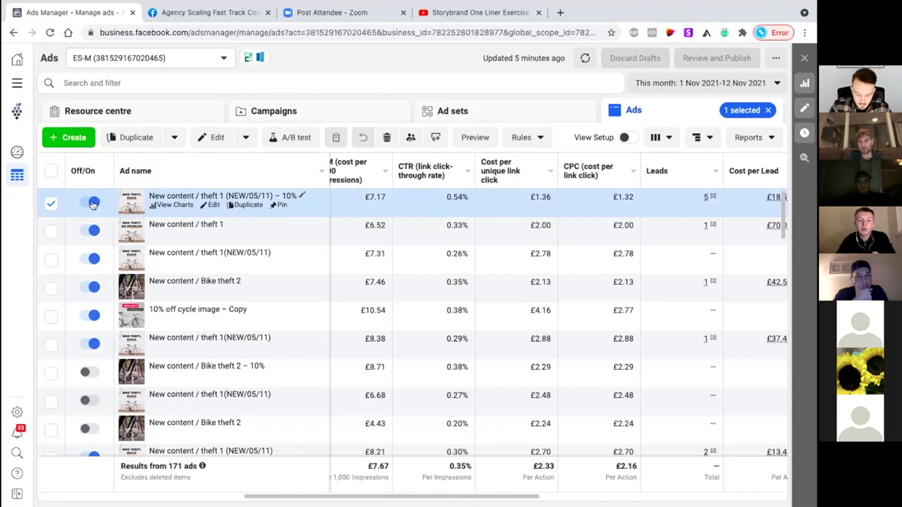
left_click(484, 139)
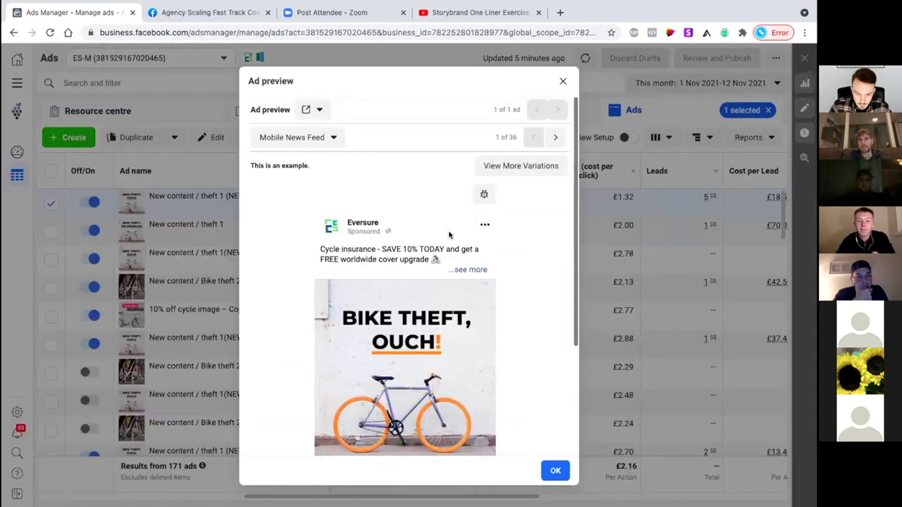
scroll(449, 235, "down", 1)
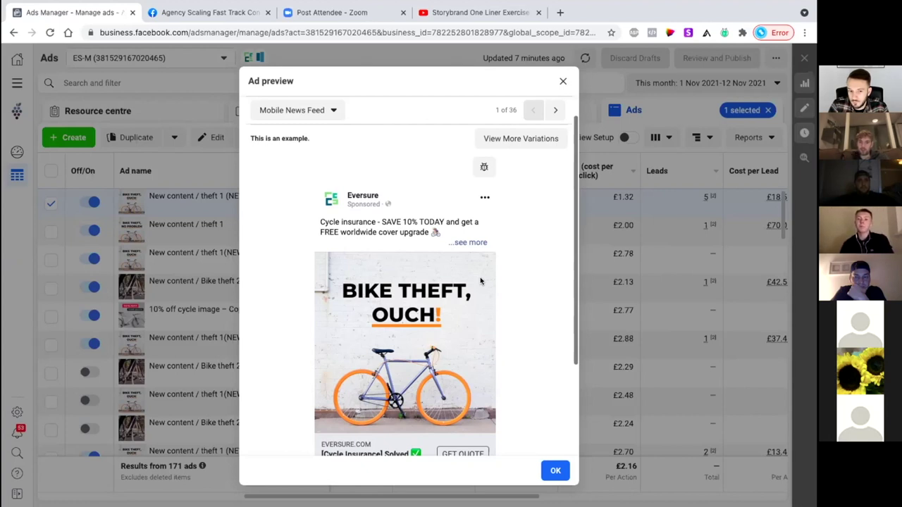
scroll(481, 282, "down", 1)
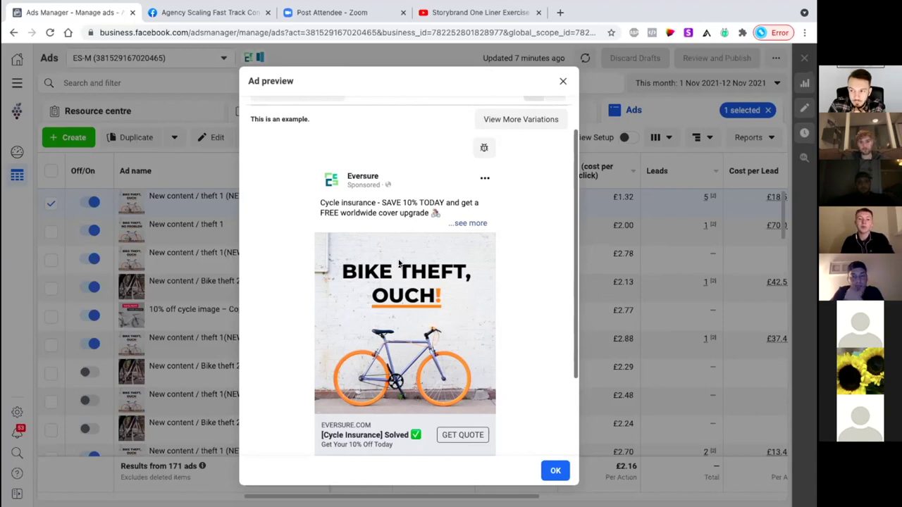
left_click(562, 81)
- Add the 03/11 - voice over - 10 off ad to the selection, go through the two selected ads' previews, and close the preview
scroll(137, 299, "down", 5)
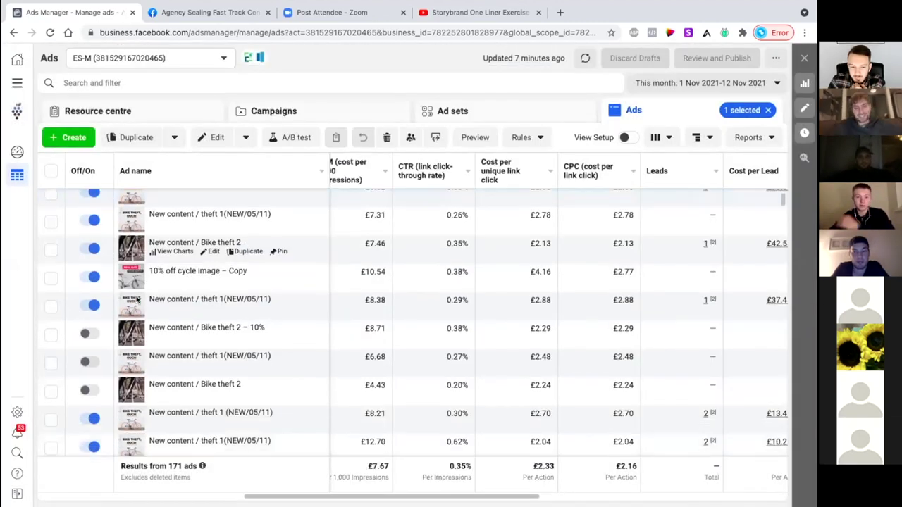
scroll(60, 351, "down", 2)
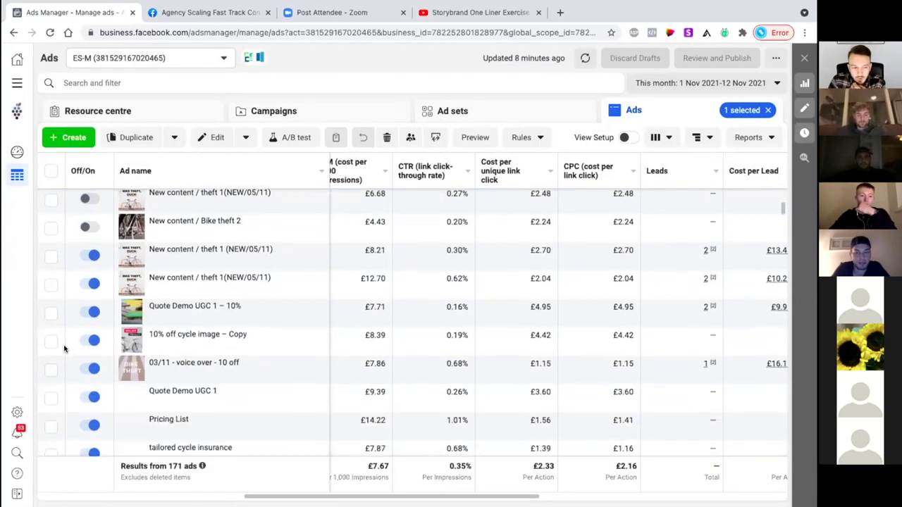
left_click(49, 348)
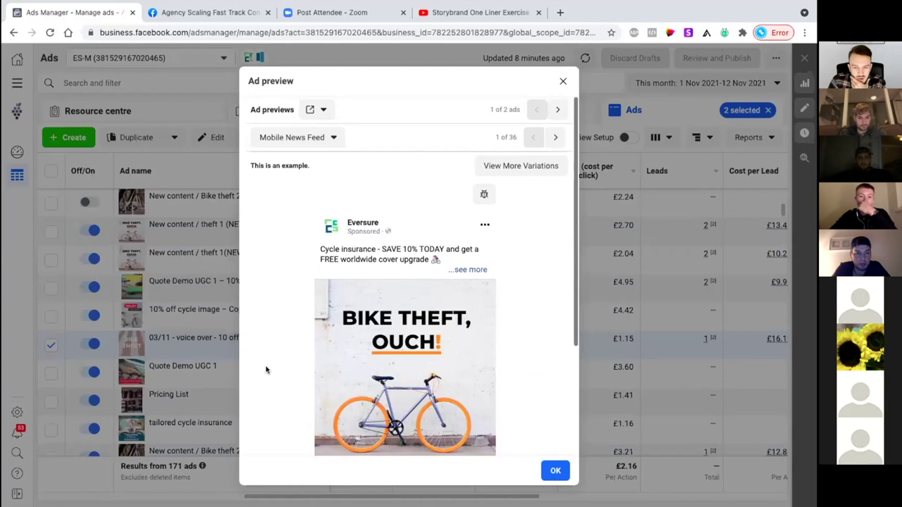
scroll(265, 368, "down", 3)
scroll(294, 349, "up", 3)
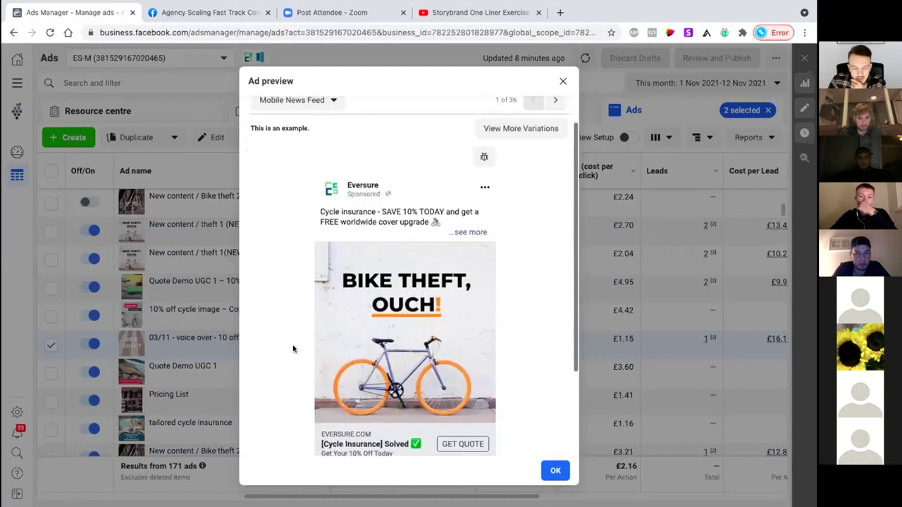
scroll(294, 349, "down", 1)
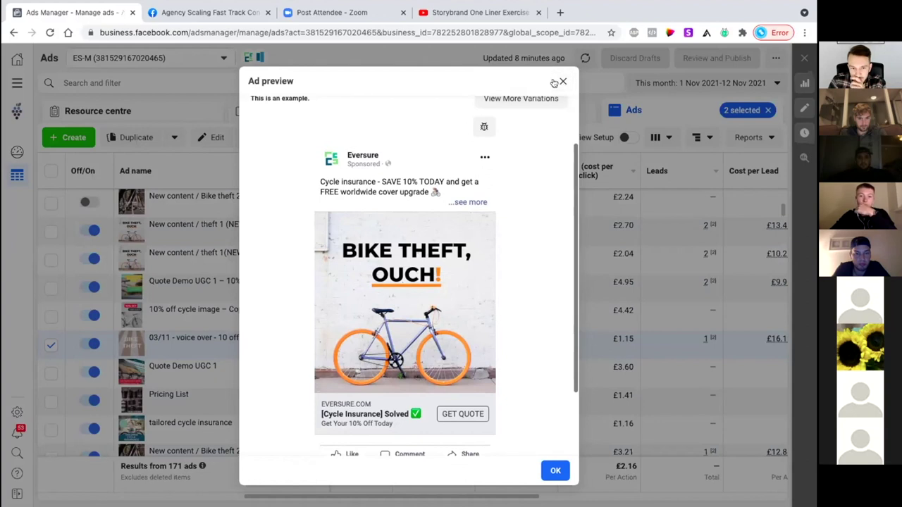
scroll(556, 92, "up", 2)
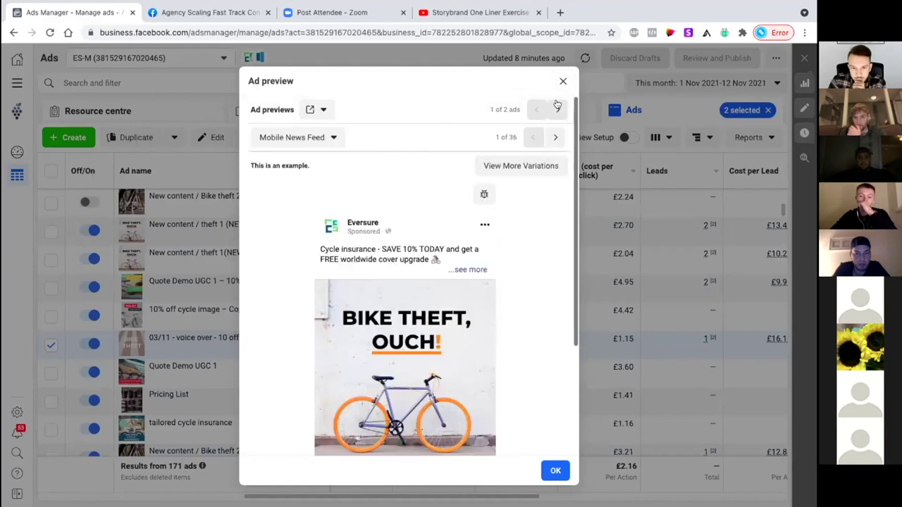
left_click(558, 109)
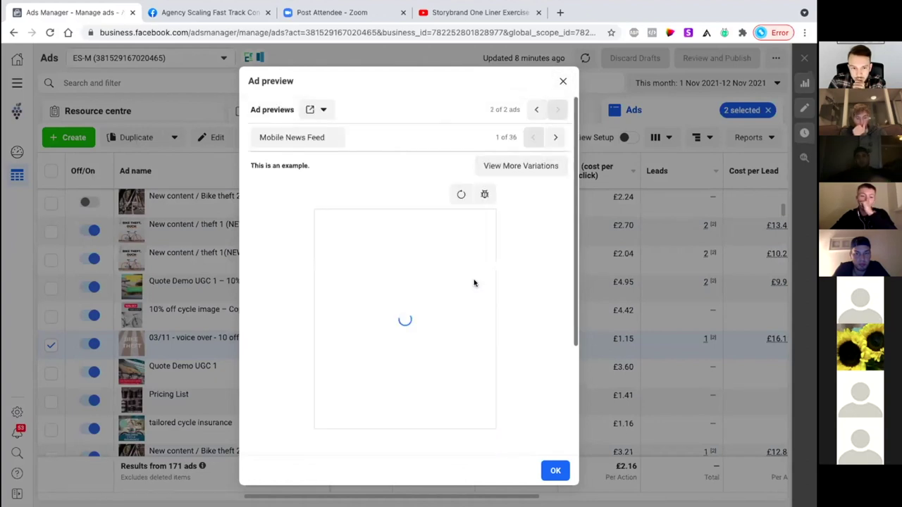
left_click(563, 83)
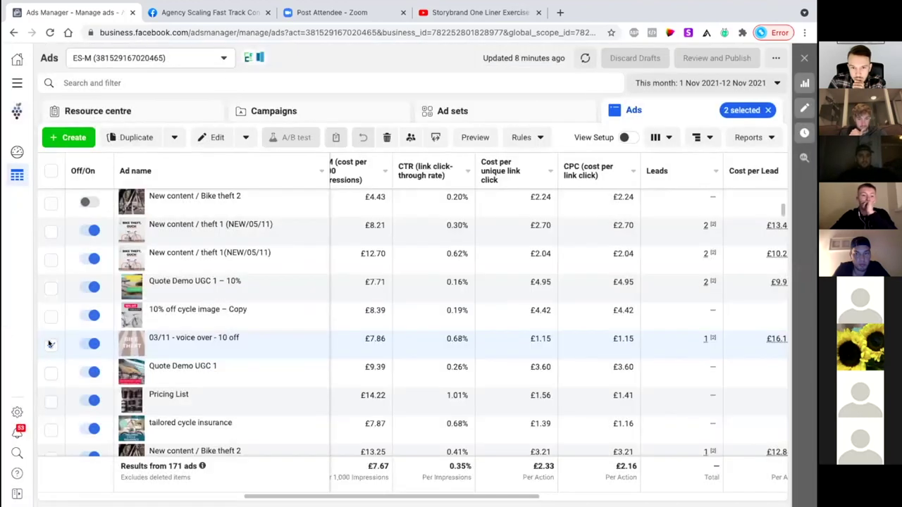
- Select only the New content / Bike theft 2 ad, examine its video creative and copy in the preview, and close it
left_click(51, 344)
scroll(67, 237, "up", 1)
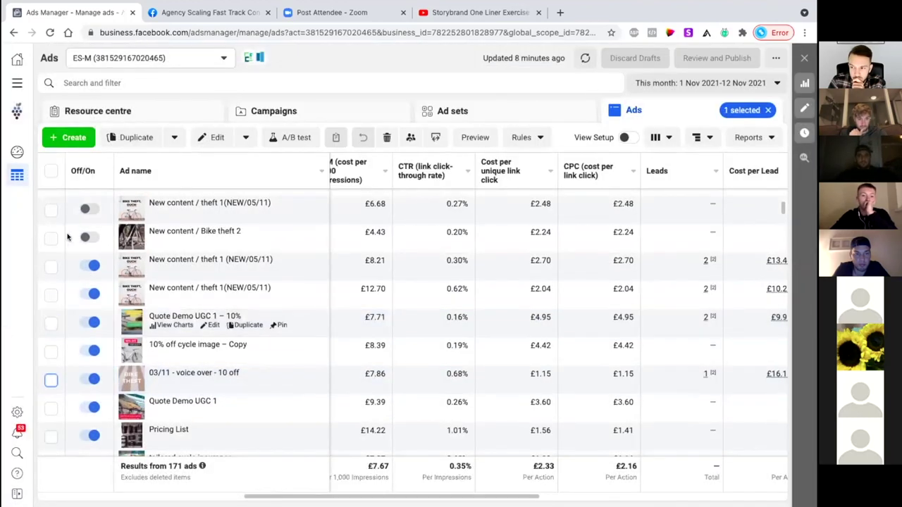
scroll(68, 237, "up", 5)
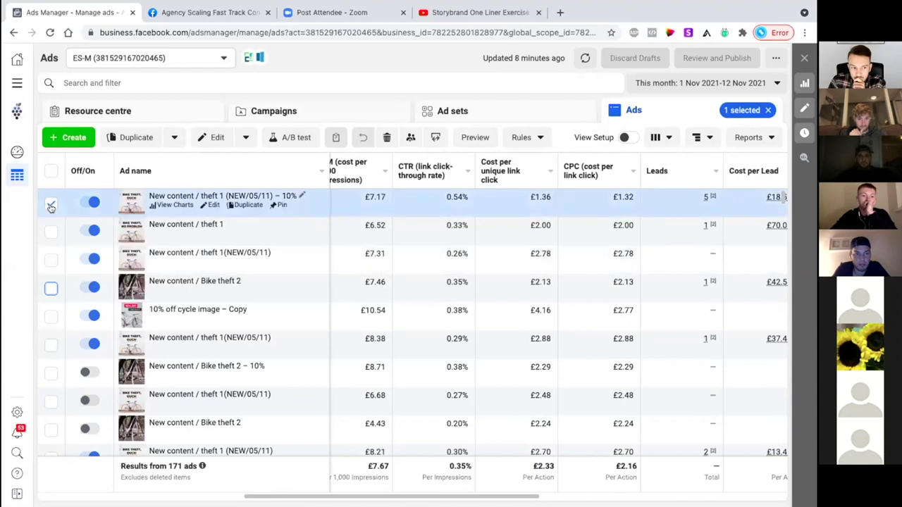
left_click(51, 290)
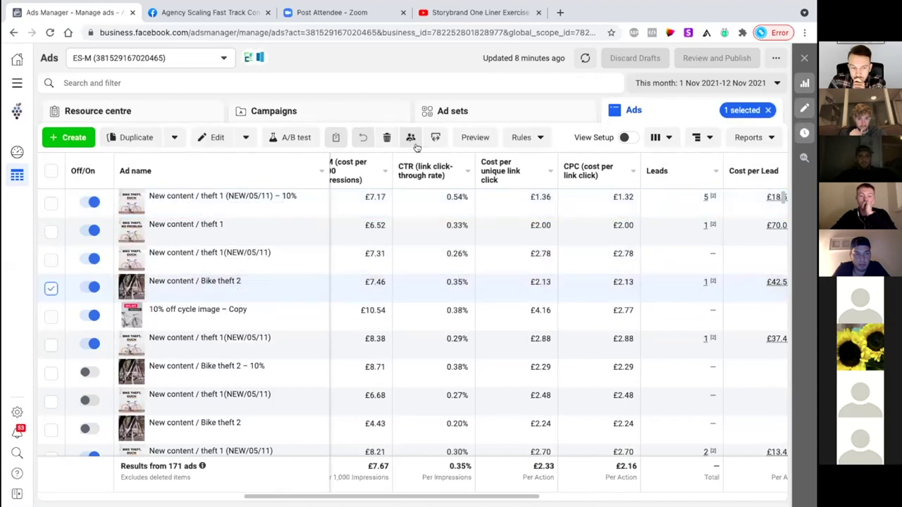
left_click(126, 236)
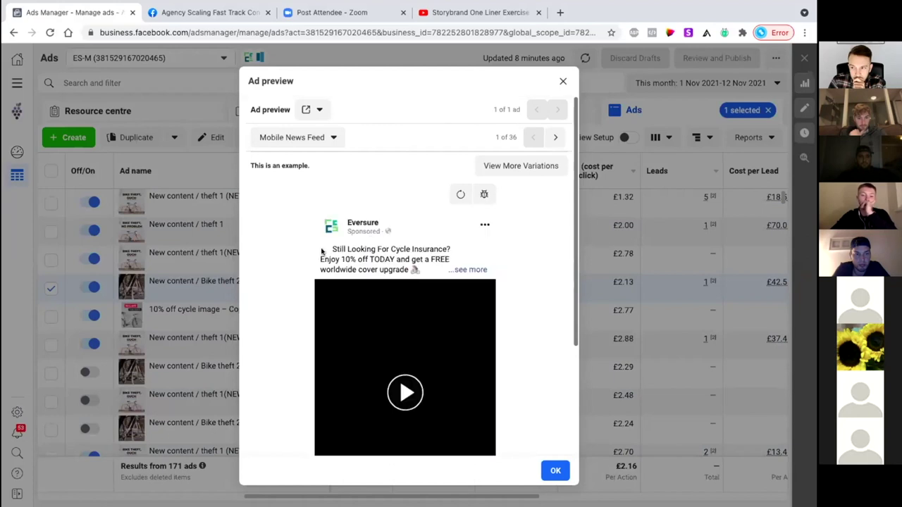
scroll(297, 263, "down", 2)
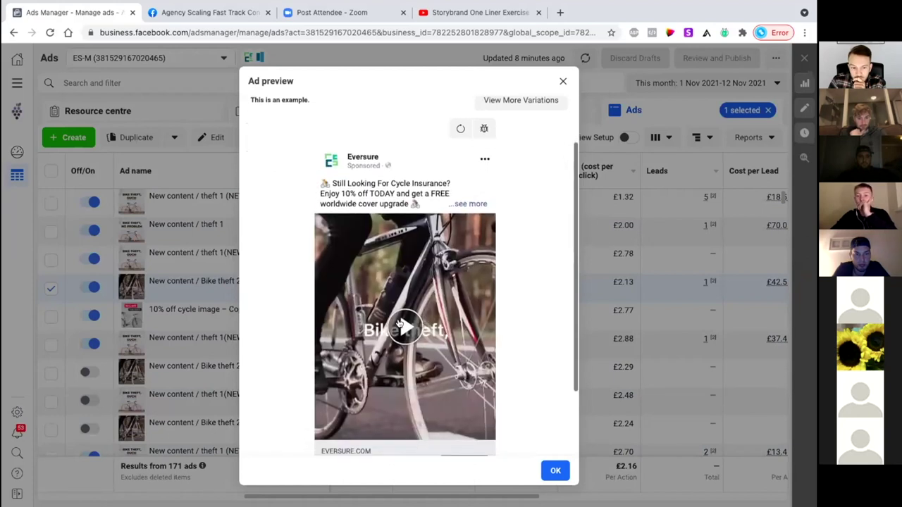
scroll(294, 322, "down", 2)
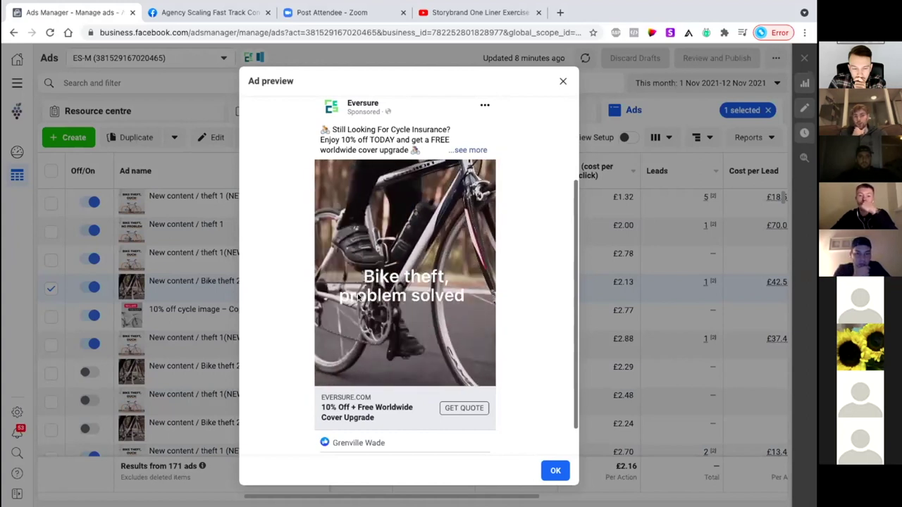
scroll(295, 293, "up", 1)
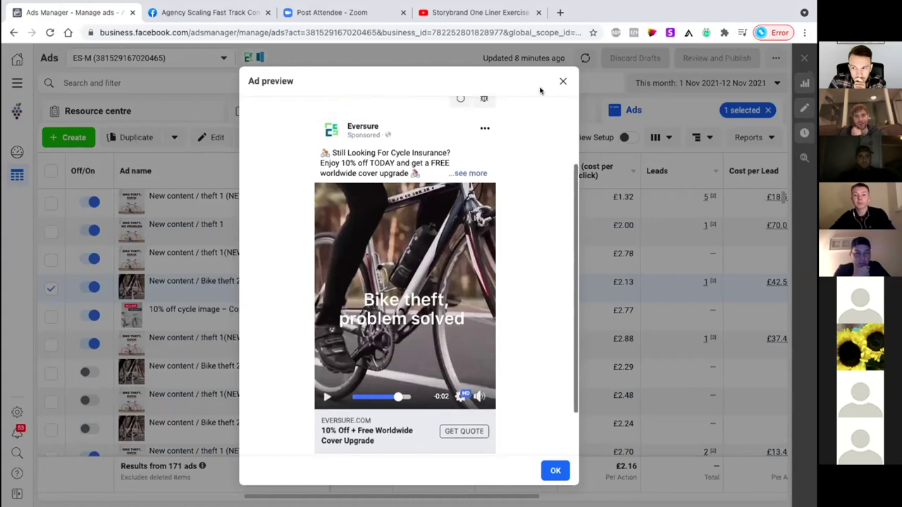
left_click(562, 80)
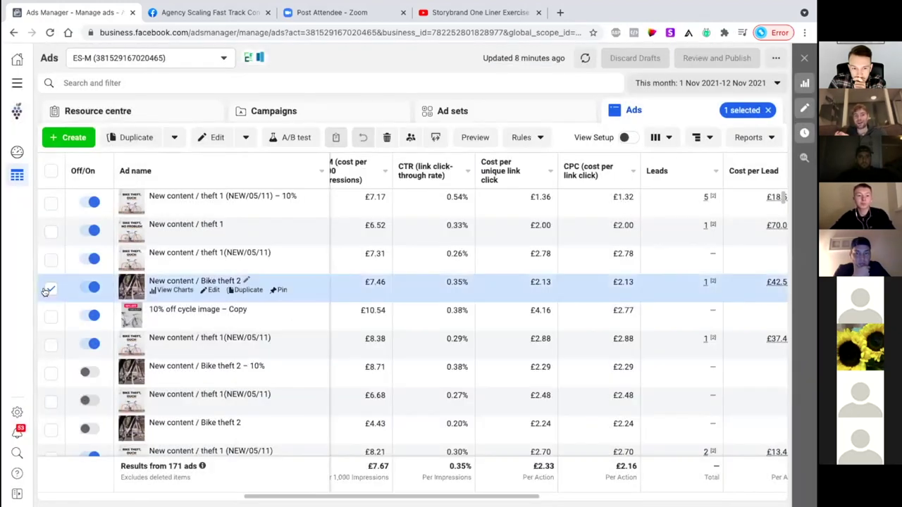
- Select only the Quote Demo UGC 1 – 10% ad, play and pause its video in the preview, and close the preview
scroll(62, 337, "down", 3)
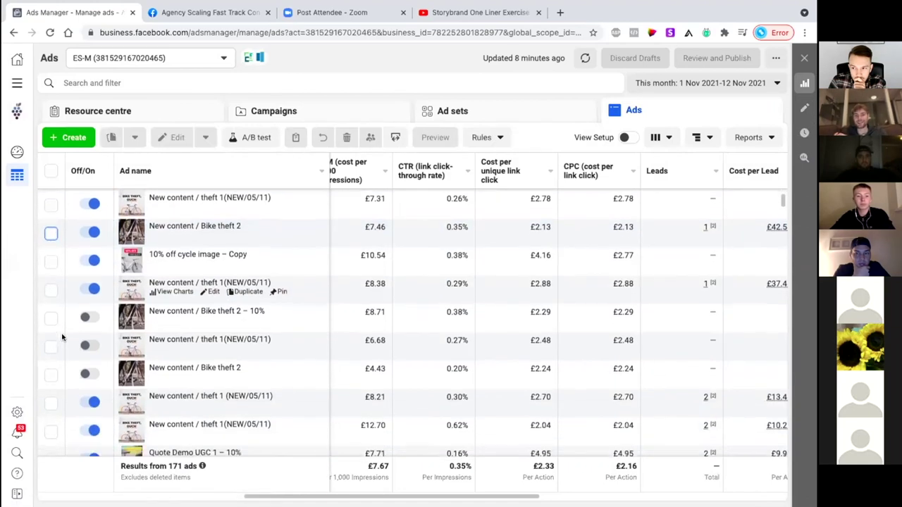
left_click(50, 419)
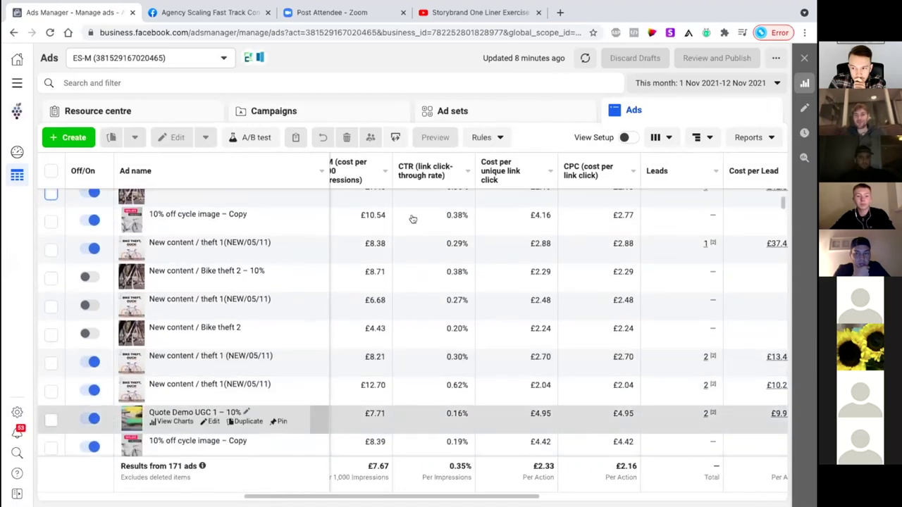
left_click(477, 139)
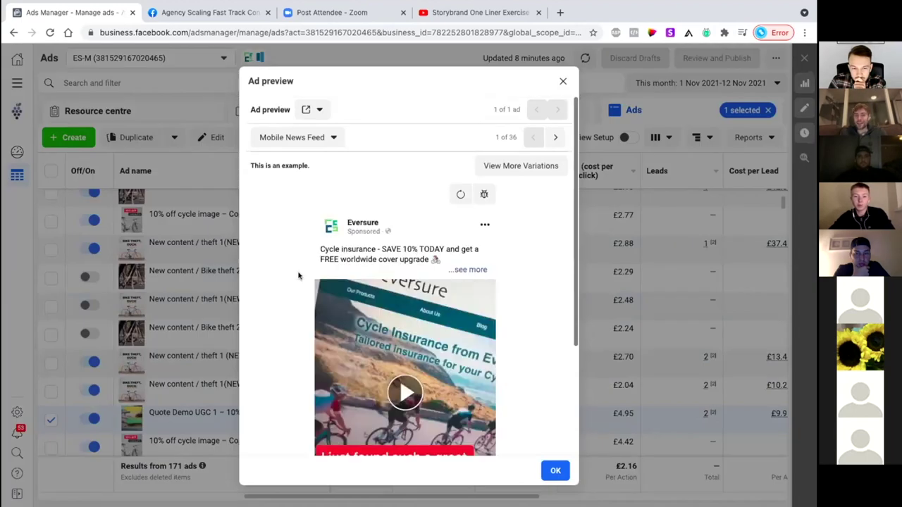
scroll(278, 279, "down", 2)
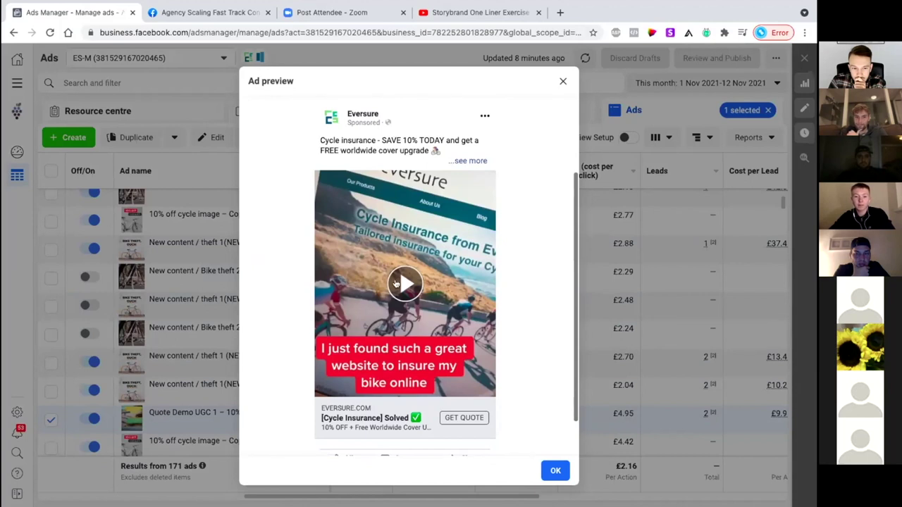
left_click(403, 280)
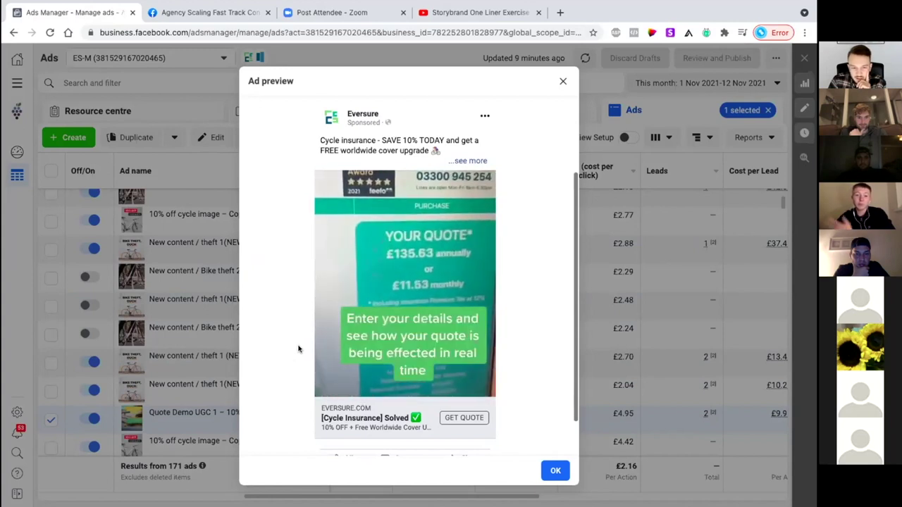
mouse_move(377, 321)
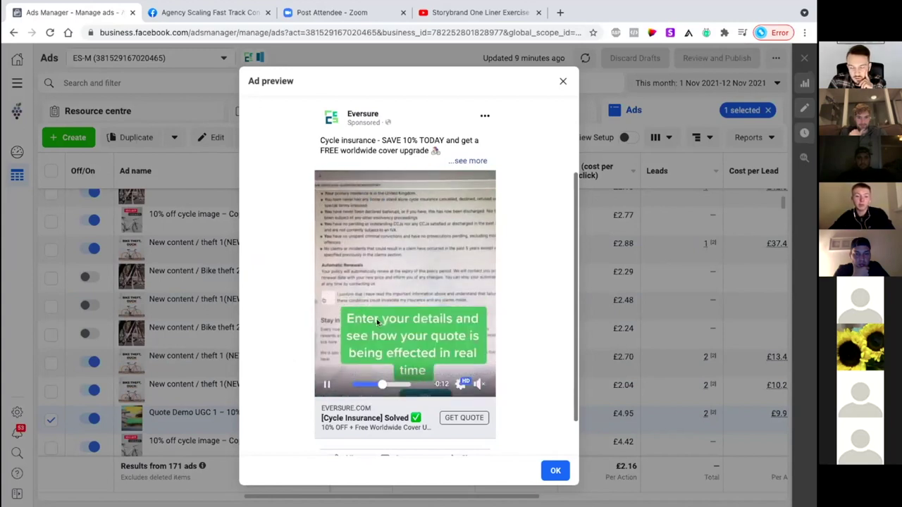
left_click(327, 387)
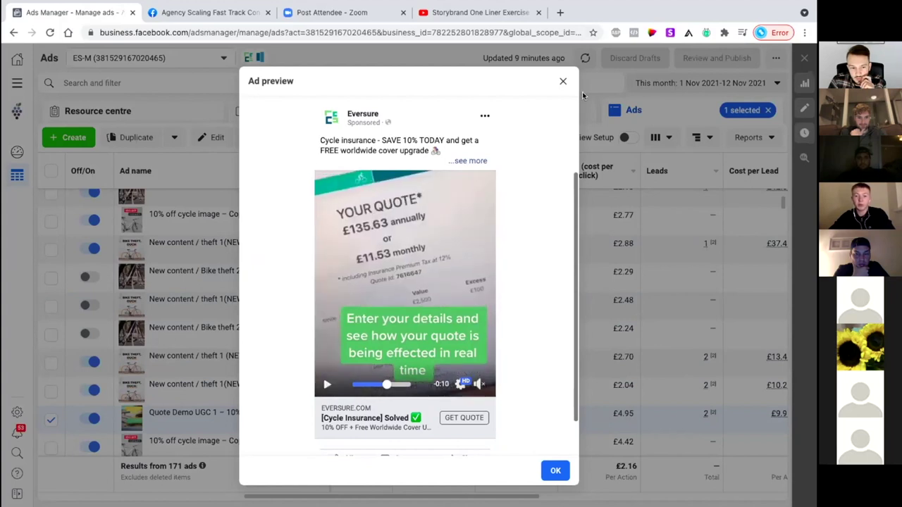
key("Escape")
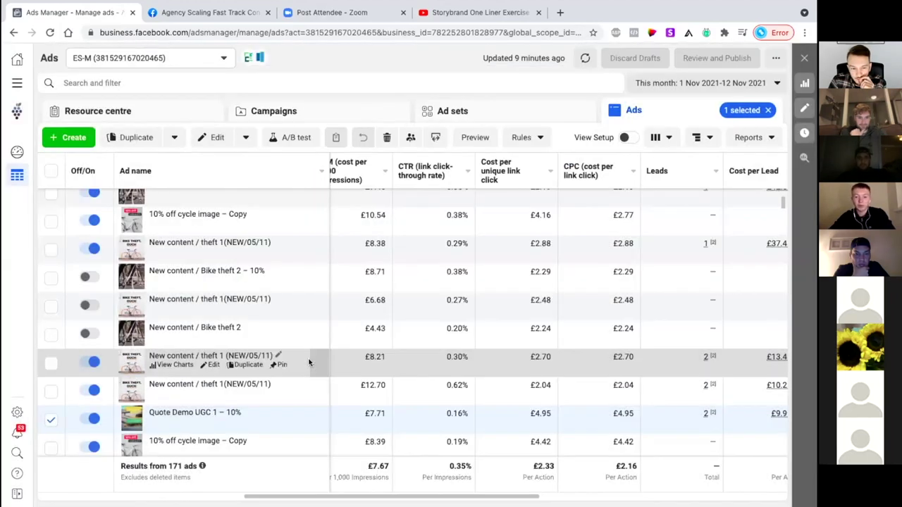
- Select only the New content / theft 1(NEW/05/11) ad with £20.43 spent and examine its delivery, CTR, click costs, leads, checkouts, purchases and ROAS
scroll(620, 230, "down", 2)
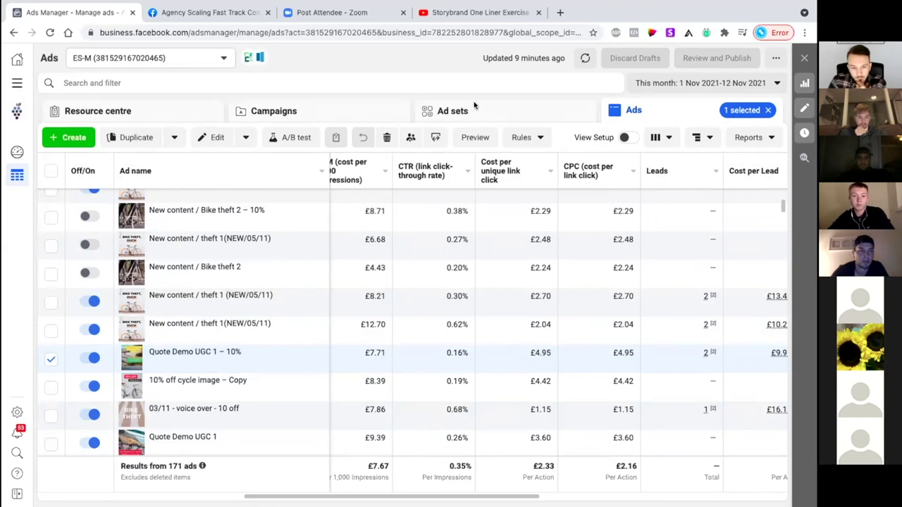
left_click(570, 328)
scroll(571, 329, "right", 5)
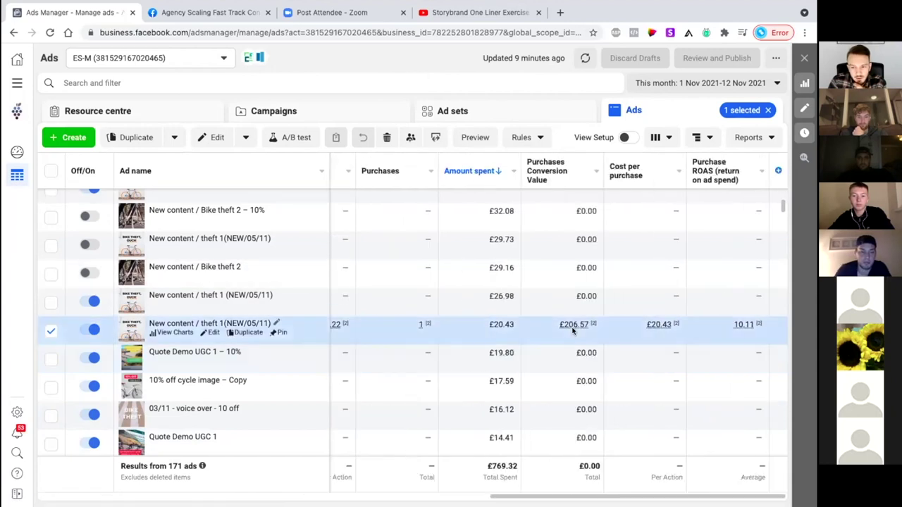
scroll(572, 332, "left", 4)
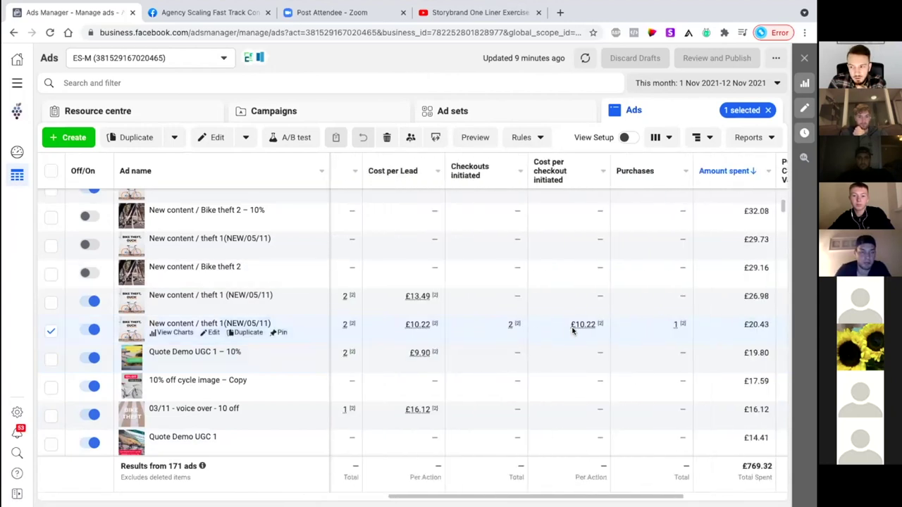
scroll(572, 331, "left", 6)
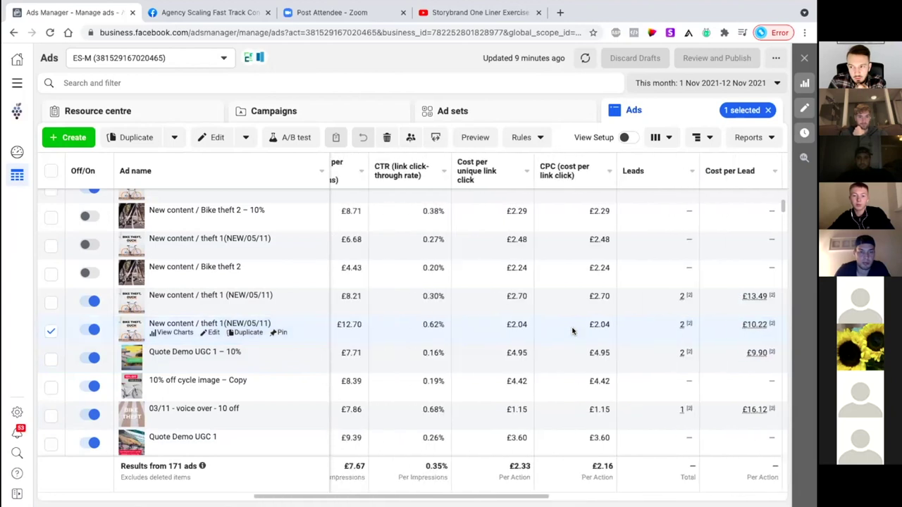
scroll(572, 331, "left", 5)
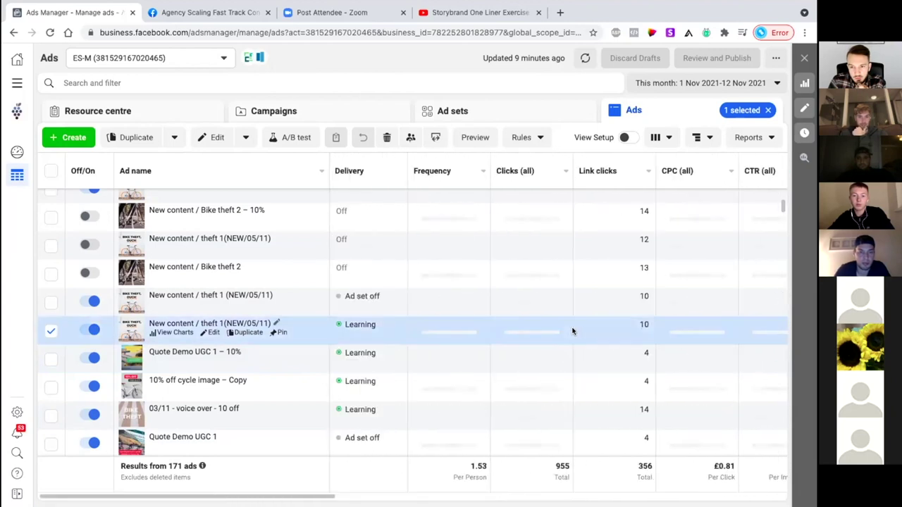
scroll(573, 331, "right", 7)
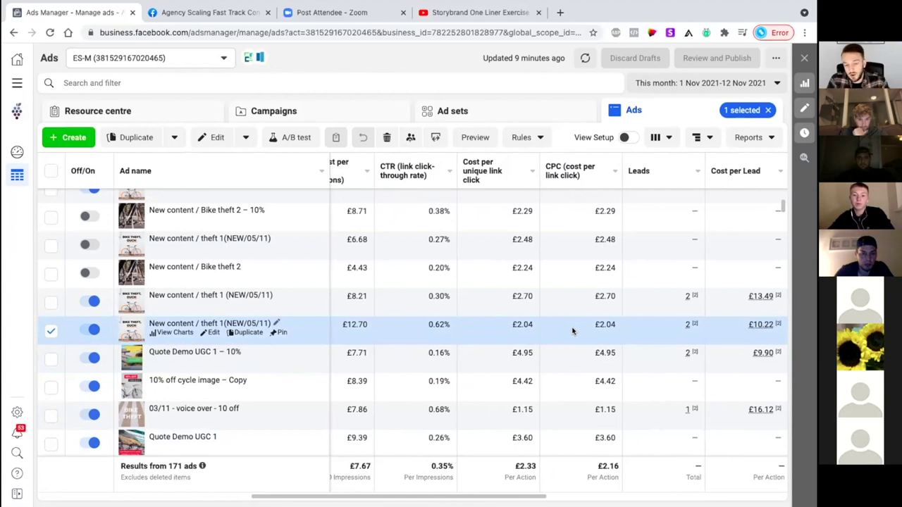
scroll(573, 331, "right", 1)
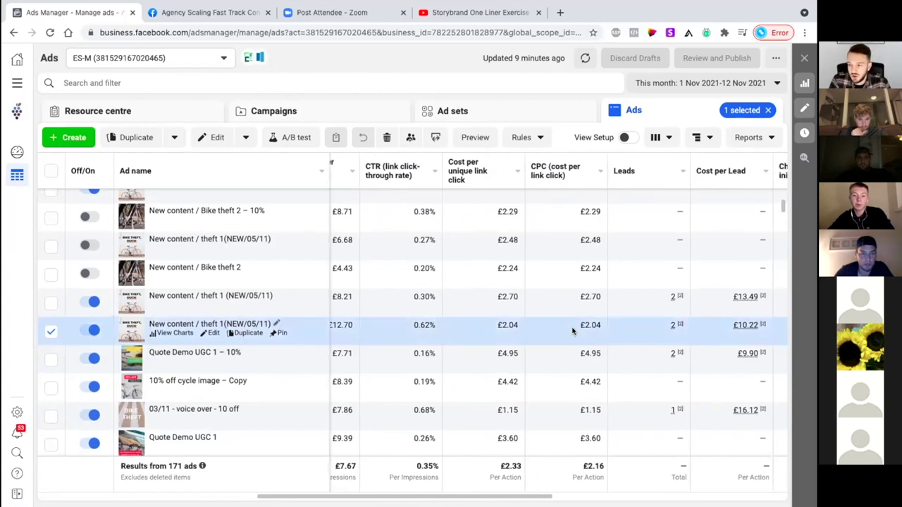
scroll(572, 331, "right", 3)
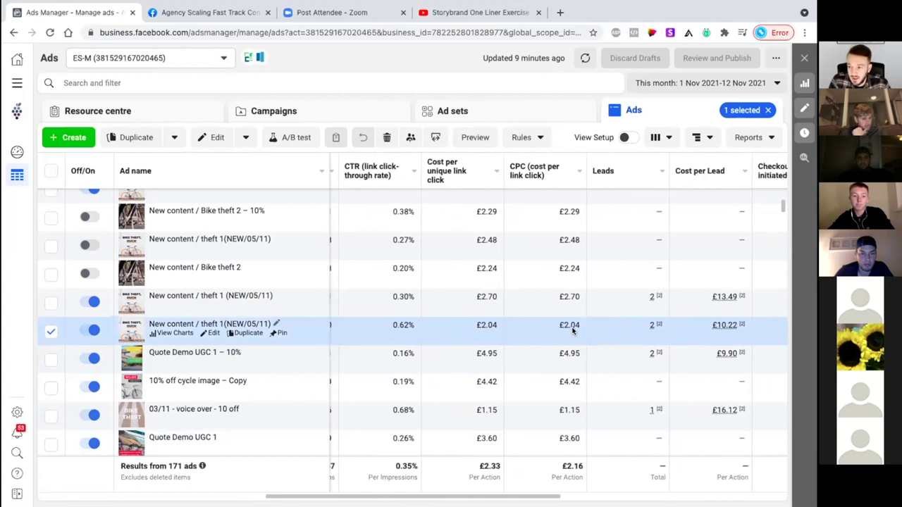
scroll(572, 332, "right", 4)
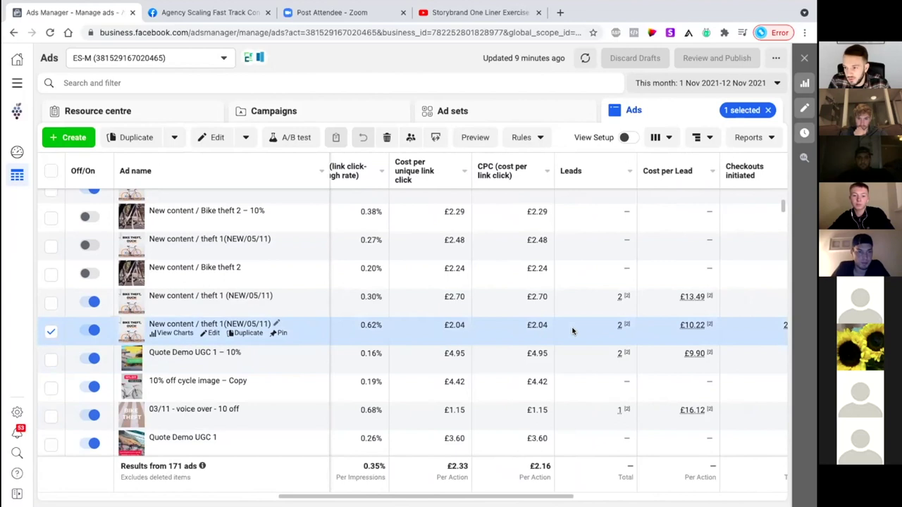
scroll(572, 331, "right", 15)
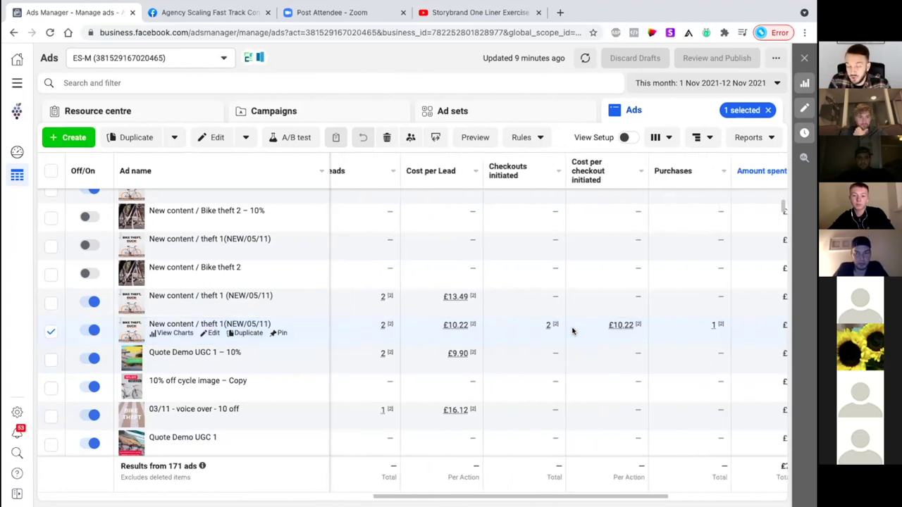
scroll(572, 331, "right", 1)
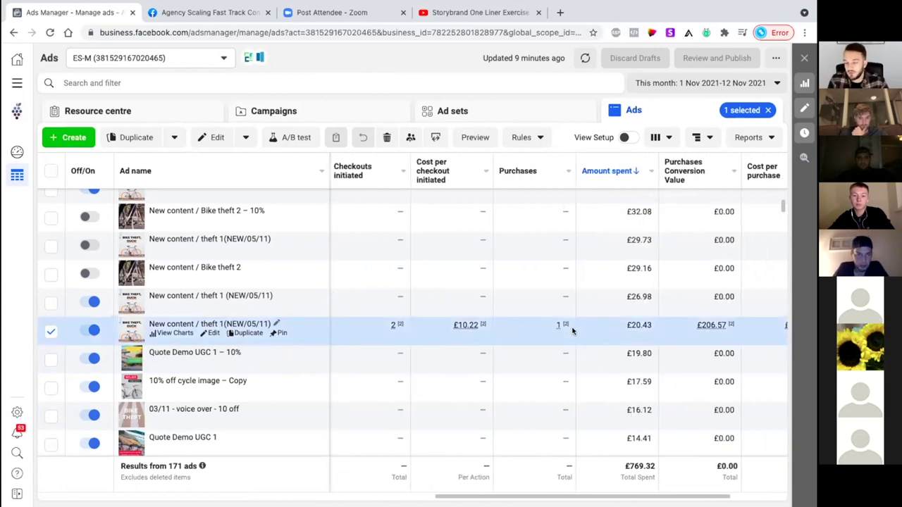
- Sort the ads by purchases, highest first, and set the reporting date range to 26 October–12 November 2021
scroll(573, 331, "right", 2)
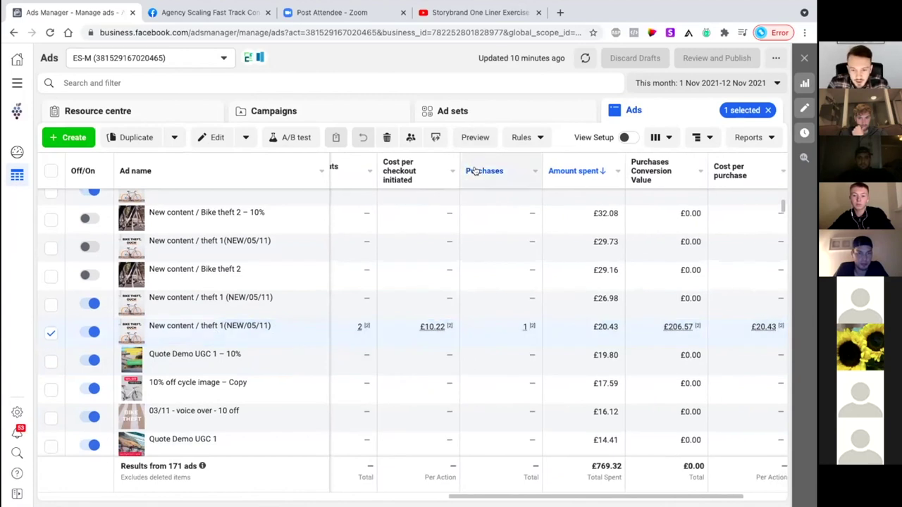
left_click(480, 171)
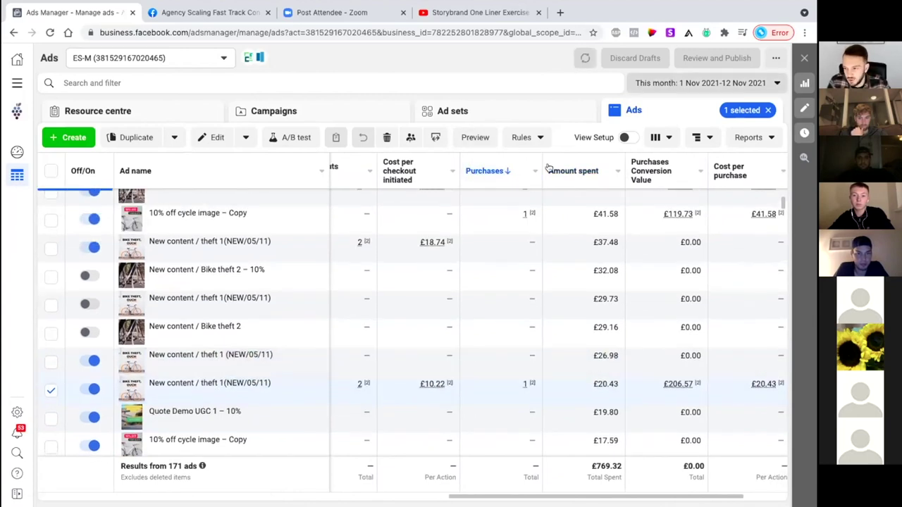
left_click(431, 169)
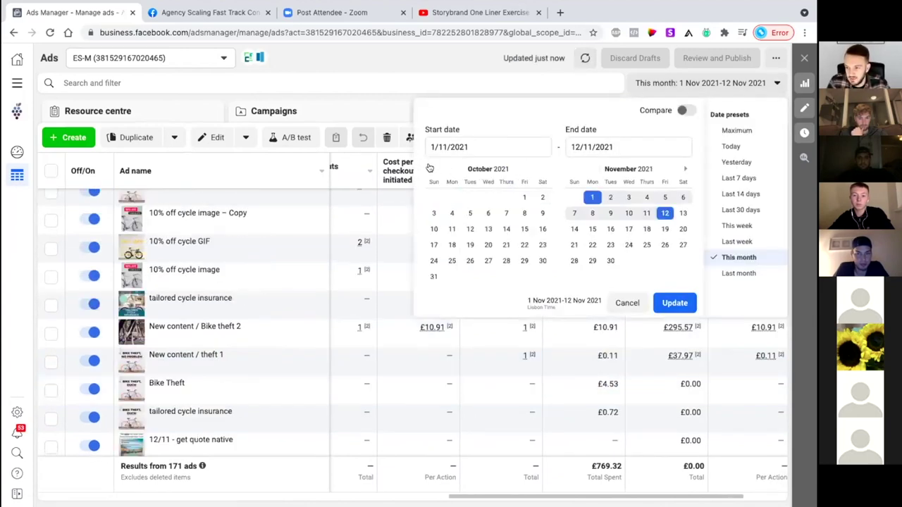
left_click(471, 261)
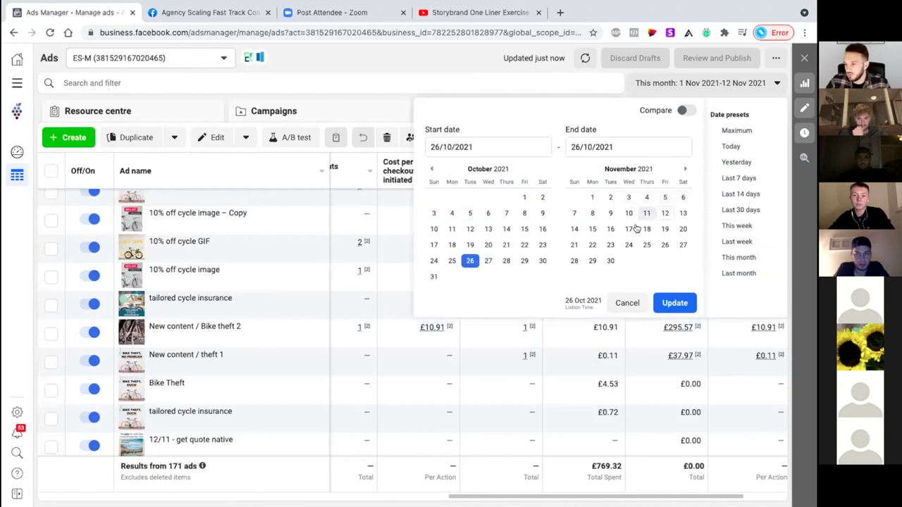
left_click(664, 213)
left_click(676, 303)
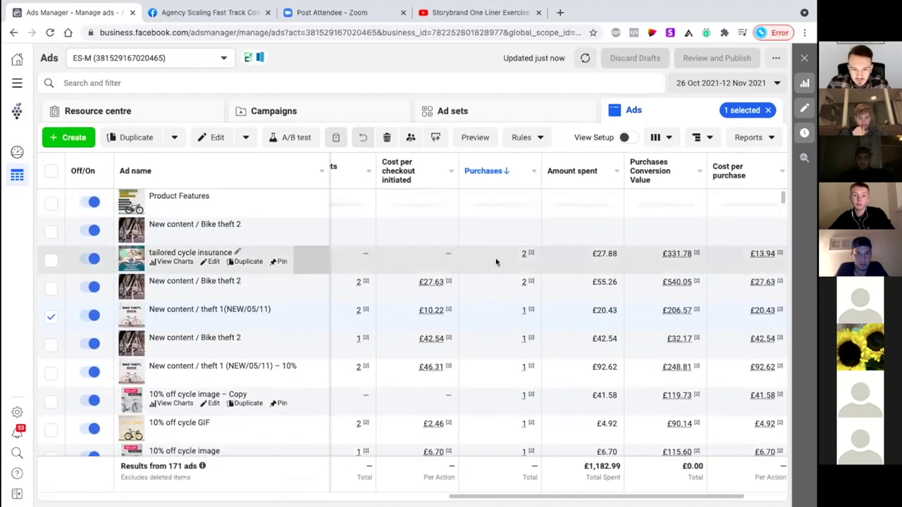
scroll(495, 262, "right", 1)
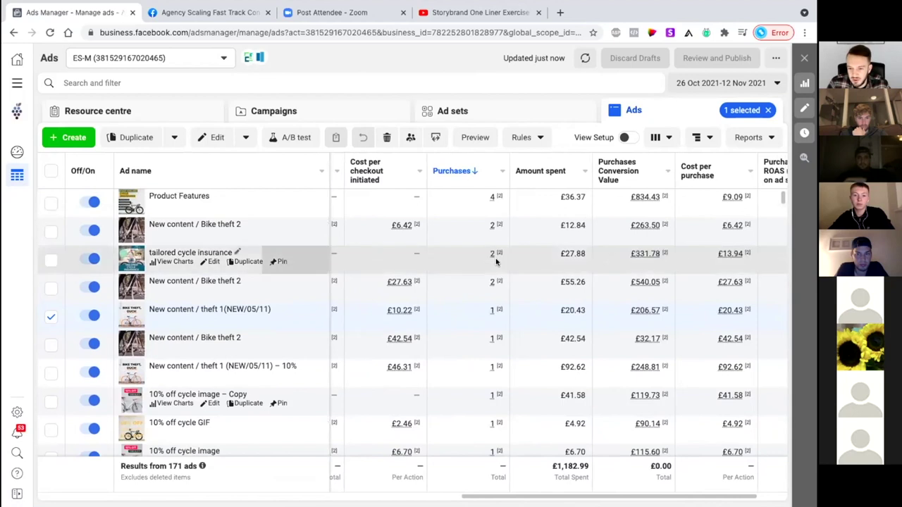
- Select only the 12/11 - get quote native ad with £0.00 spent, play and pause its video in the preview, and close the preview
left_click(51, 316)
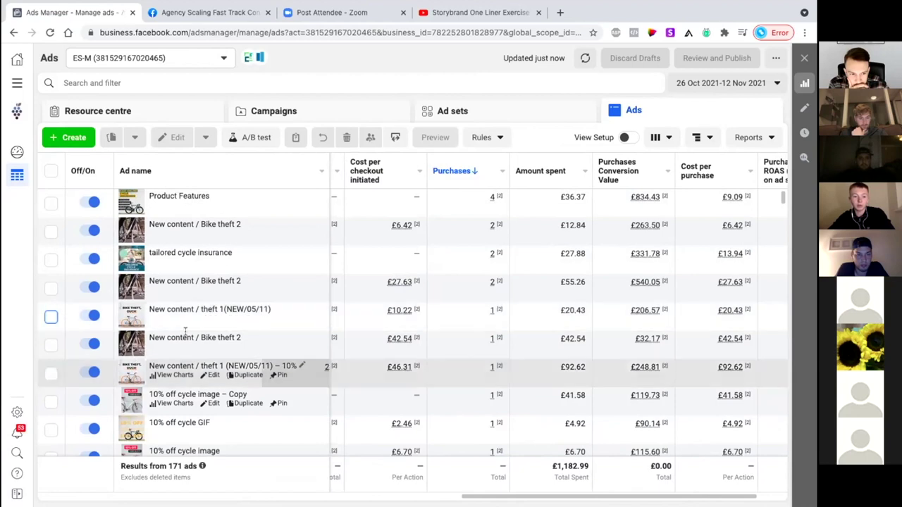
scroll(237, 341, "down", 1)
scroll(237, 341, "down", 5)
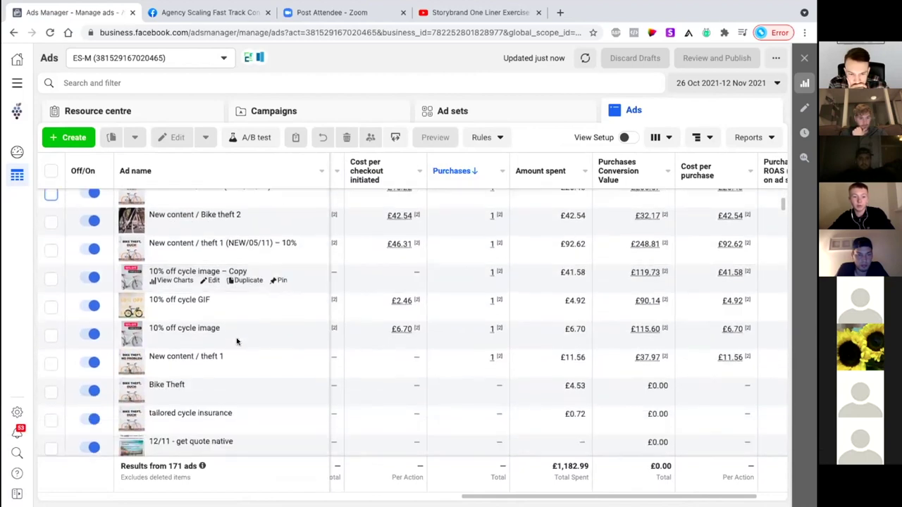
scroll(237, 342, "down", 1)
left_click(51, 350)
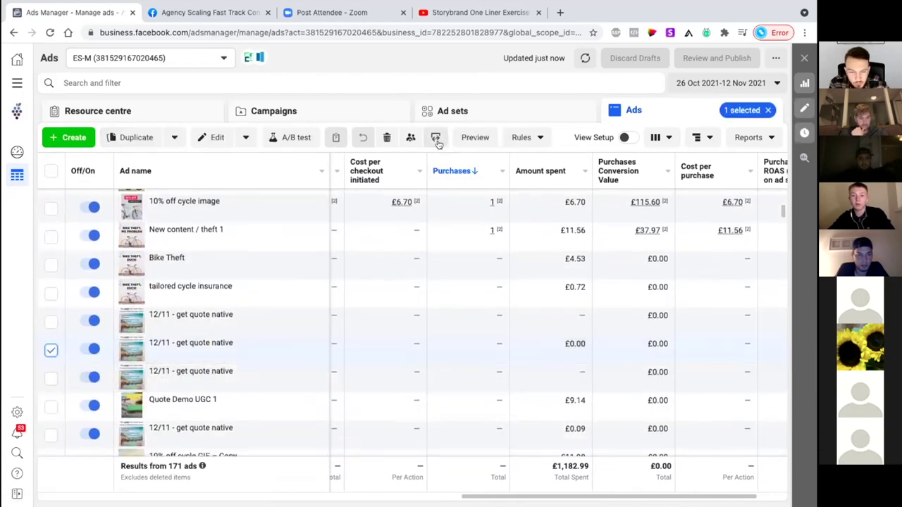
left_click(474, 137)
scroll(405, 289, "down", 2)
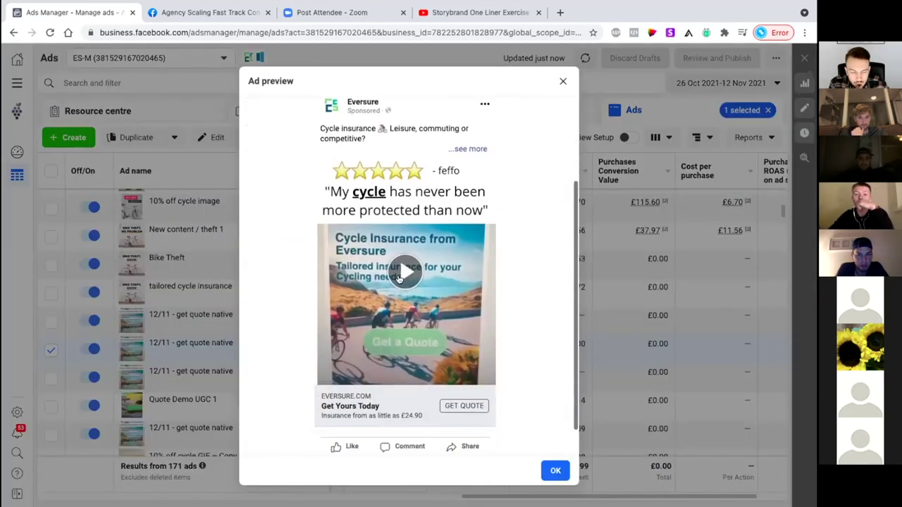
left_click(399, 275)
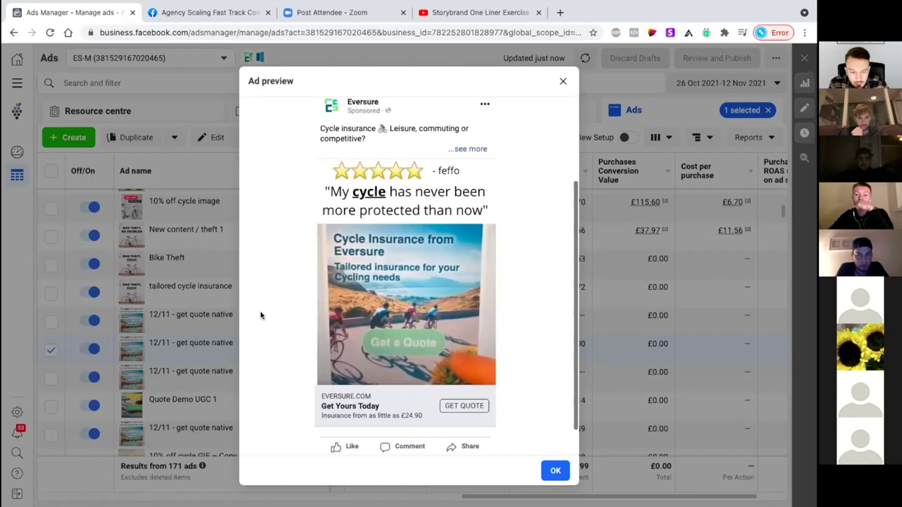
mouse_move(327, 373)
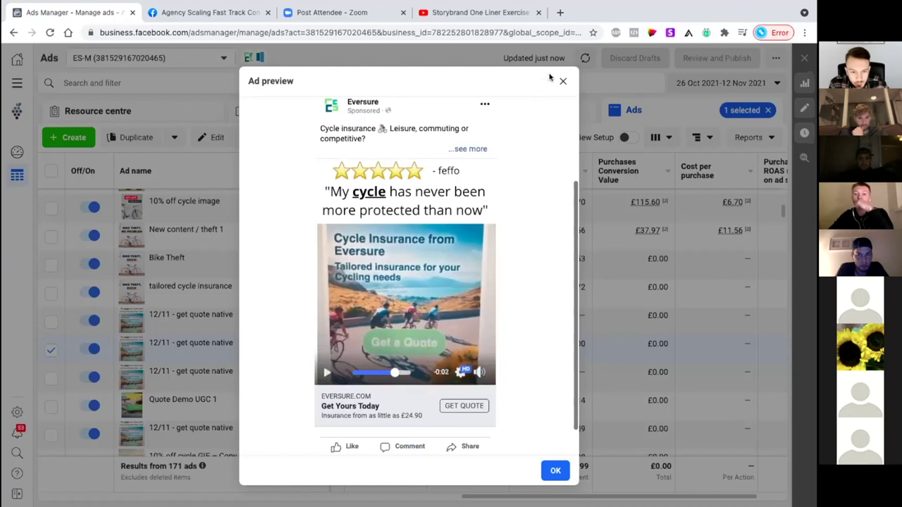
left_click(563, 81)
- Switch from the ads to the ad sets, sort them by purchases, highest first, and compare their spend, cost per purchase and ROAS
scroll(531, 227, "up", 4)
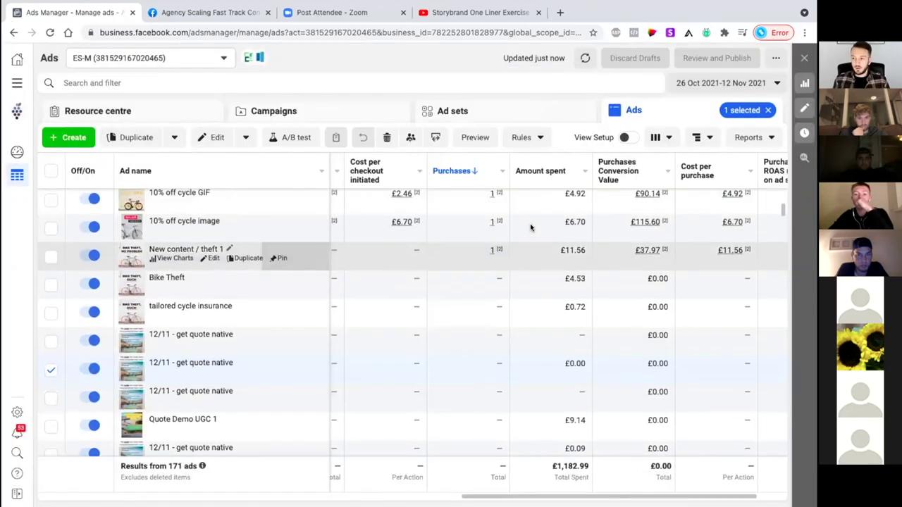
scroll(532, 228, "up", 1)
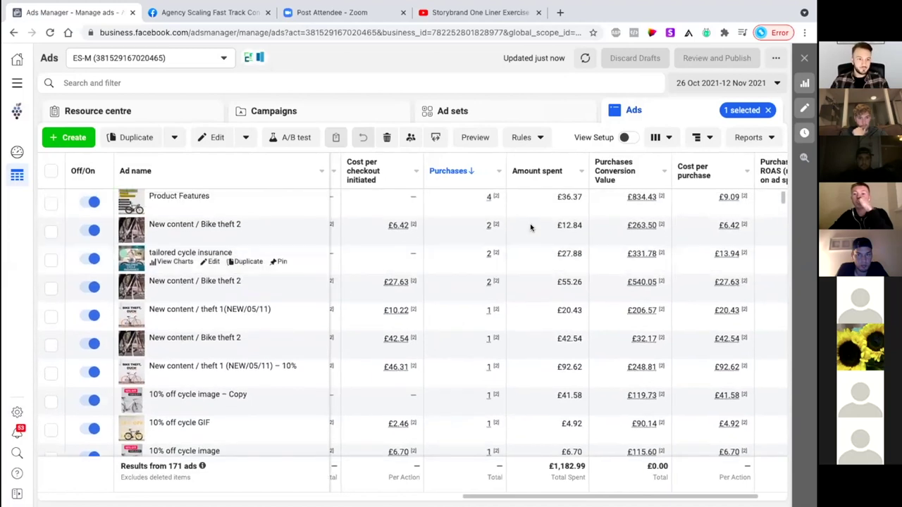
scroll(530, 224, "right", 1)
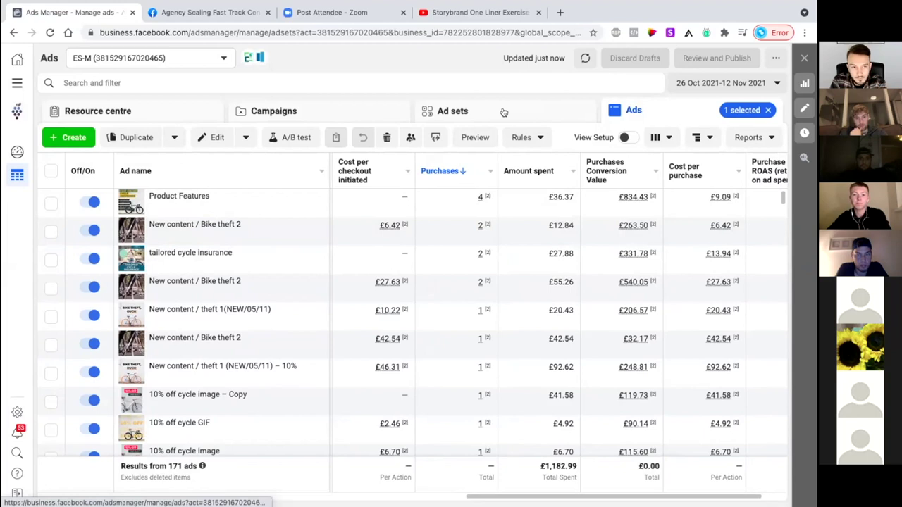
left_click(504, 113)
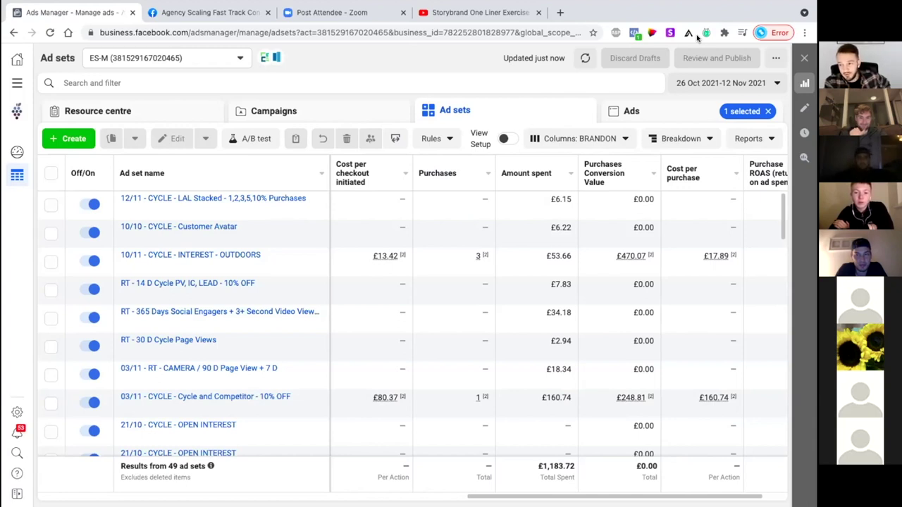
left_click(442, 173)
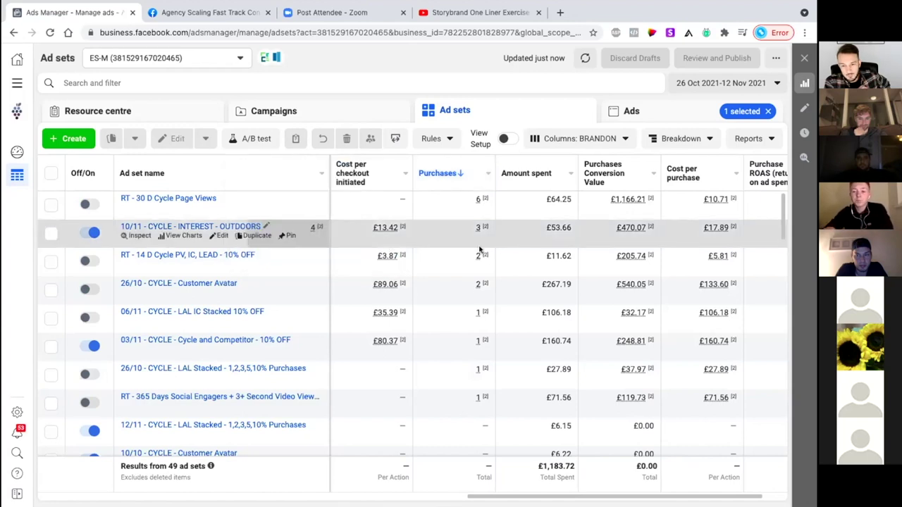
scroll(479, 249, "right", 1)
scroll(479, 250, "right", 3)
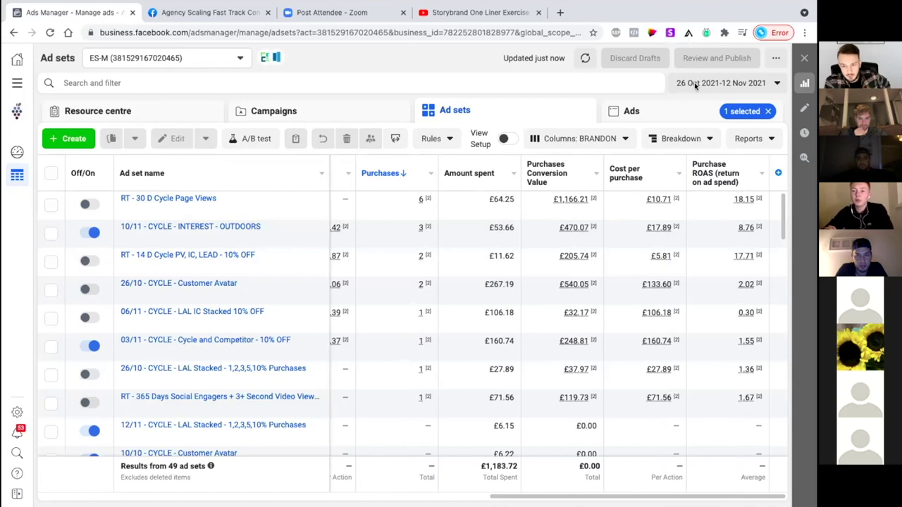
- Select the TF - CYCLE and TF - CYCLE - Testing – 7 Day Click campaigns and view only their ad sets
left_click(346, 117)
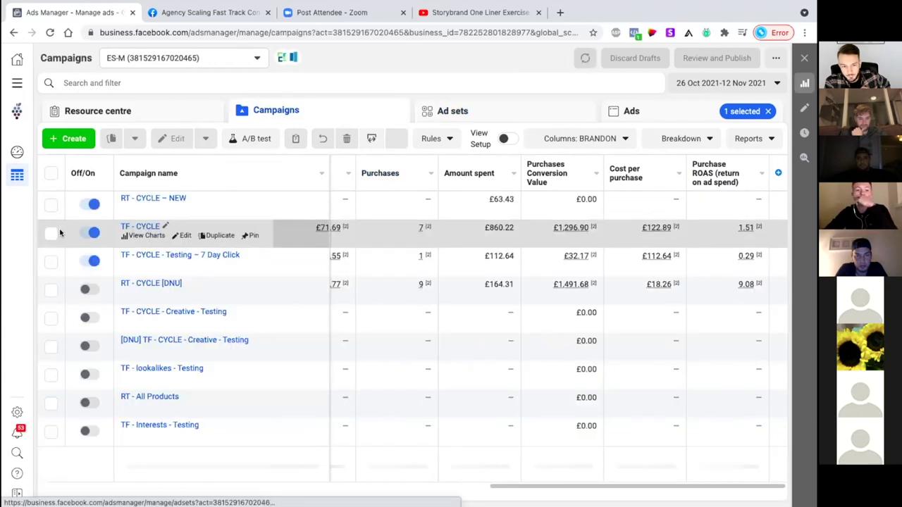
left_click(51, 233)
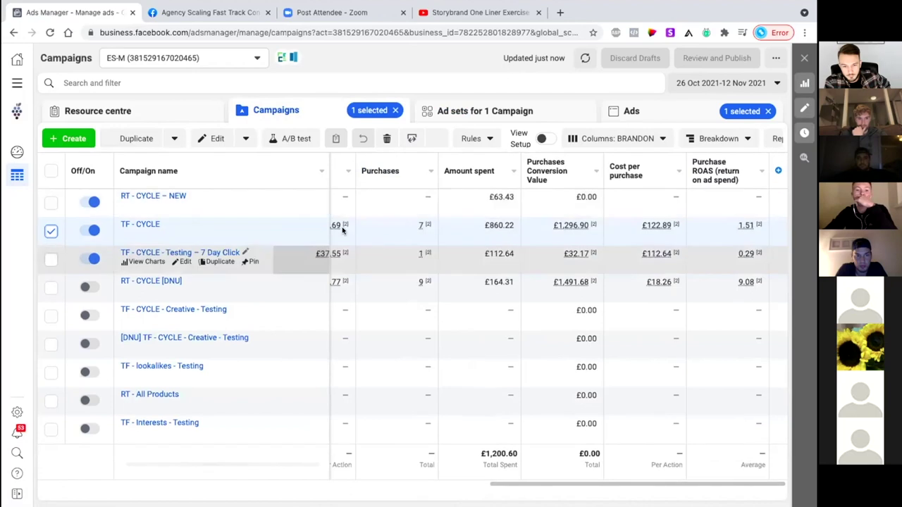
left_click(50, 259)
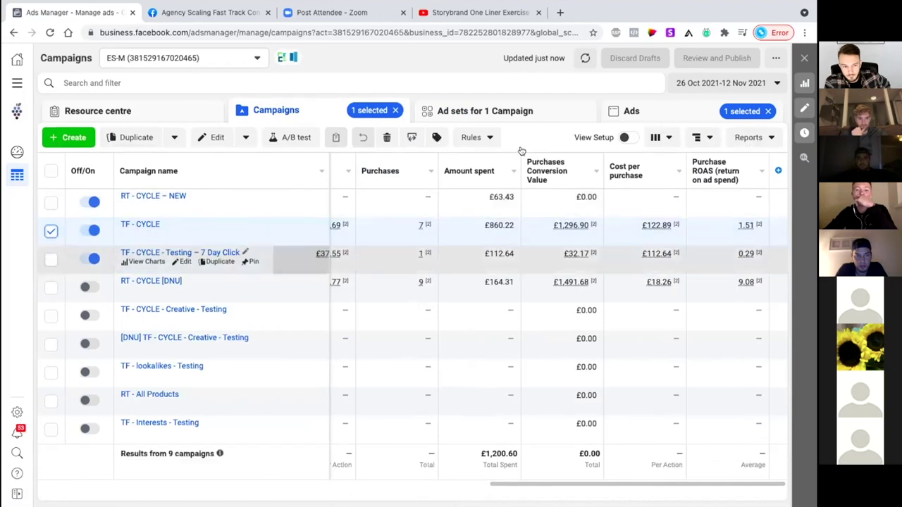
left_click(510, 117)
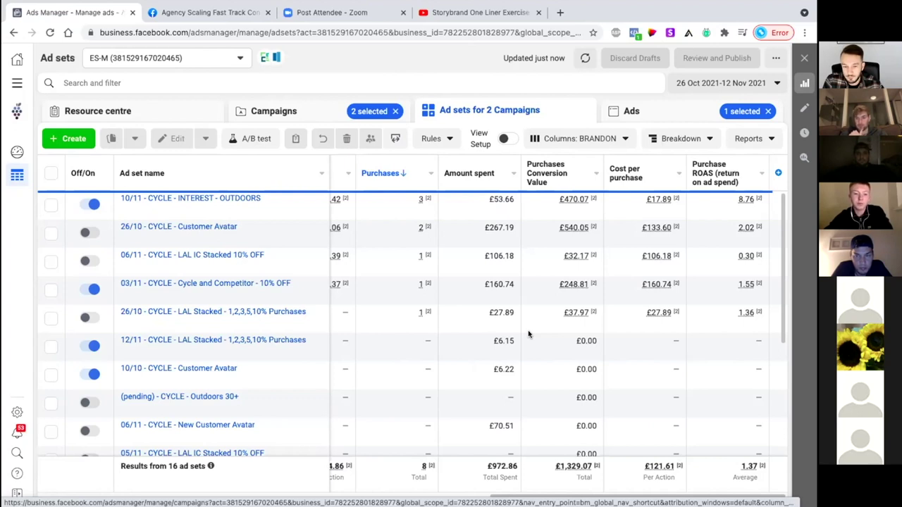
- Limit the campaign selection to TF - CYCLE - Testing – 7 Day Click and examine its ad sets
left_click(319, 117)
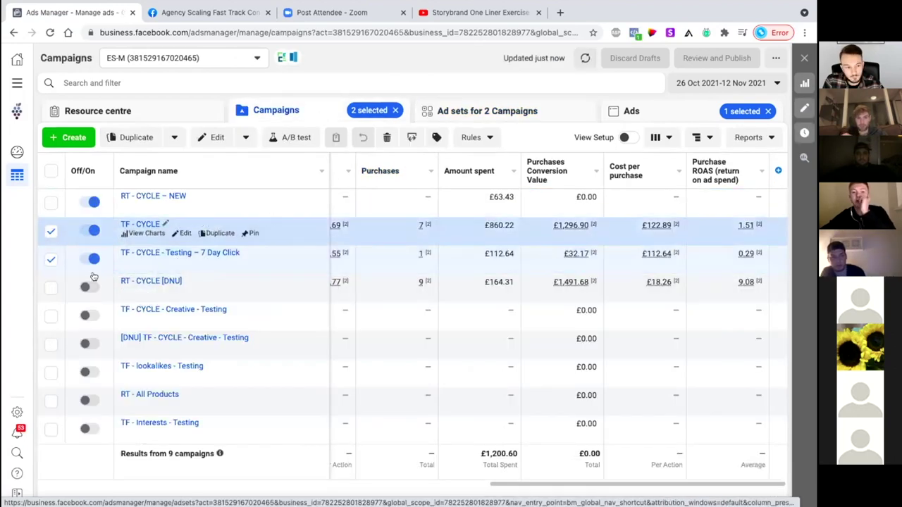
left_click(51, 260)
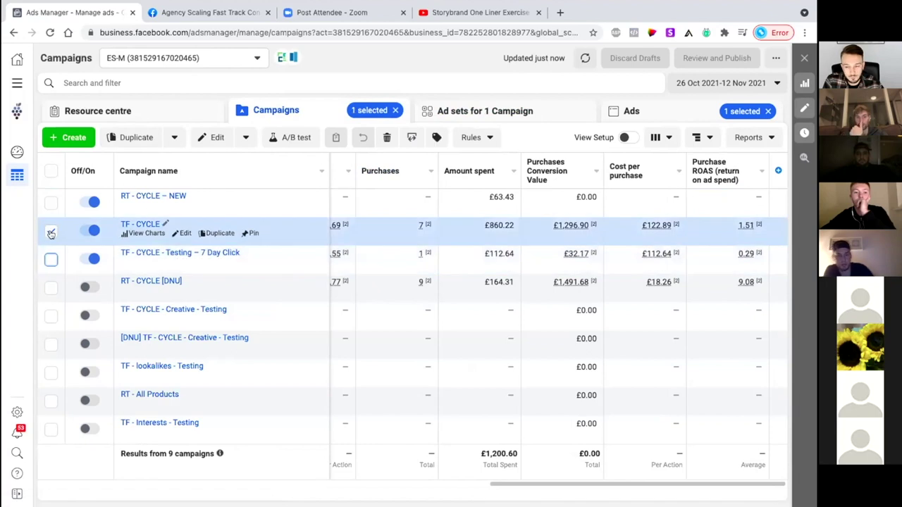
left_click(451, 111)
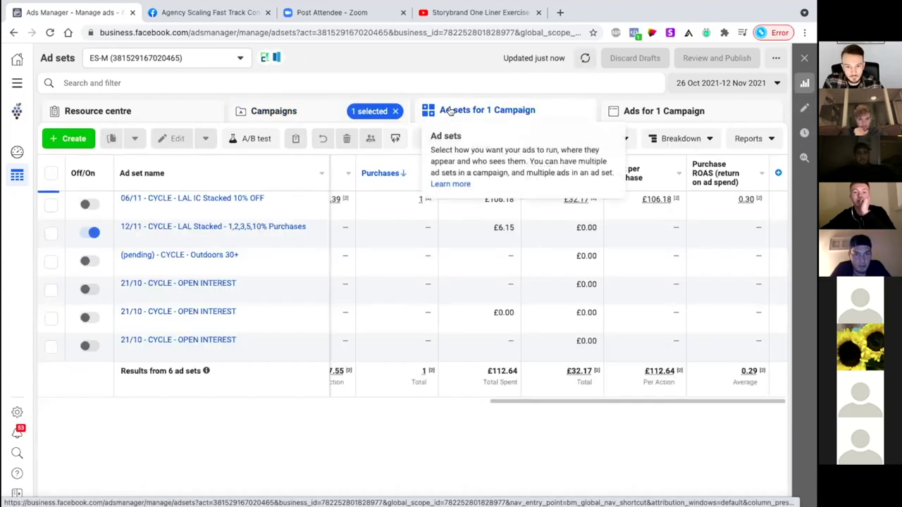
- Change the campaign selection to TF - CYCLE alone and open its ad sets
left_click(314, 116)
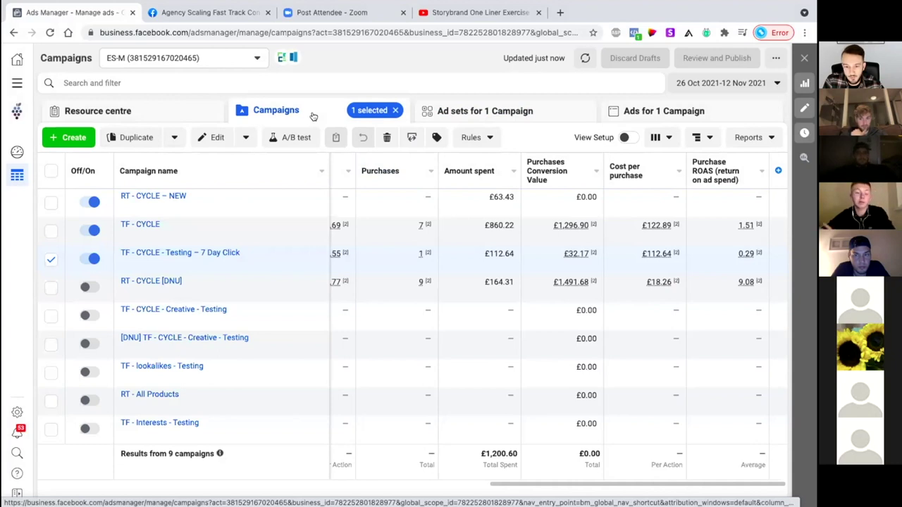
left_click(51, 231)
left_click(465, 110)
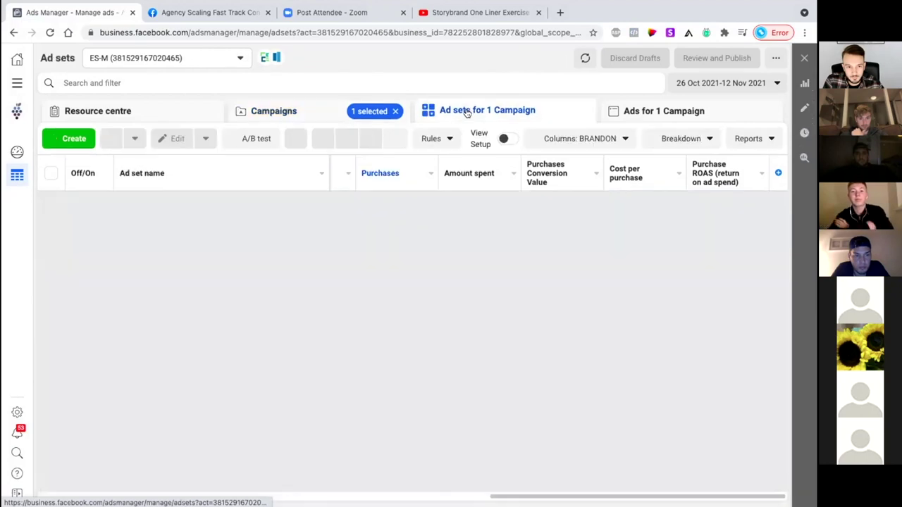